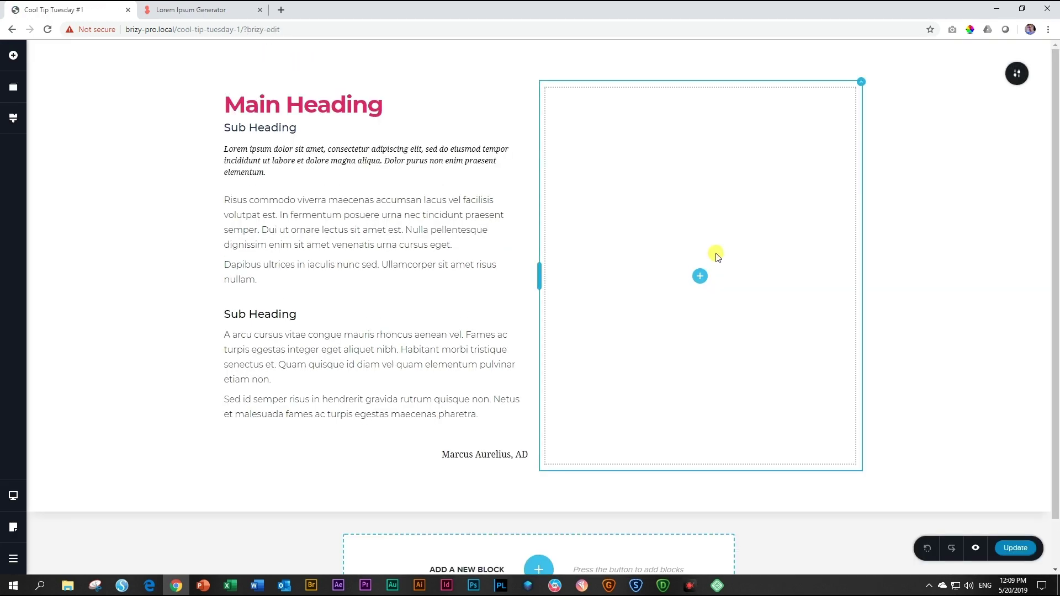
Add a Text element to the right column and replace its placeholder with the copied Lorem ipsum
{"action": "left_click", "coordinate": [13, 55]}
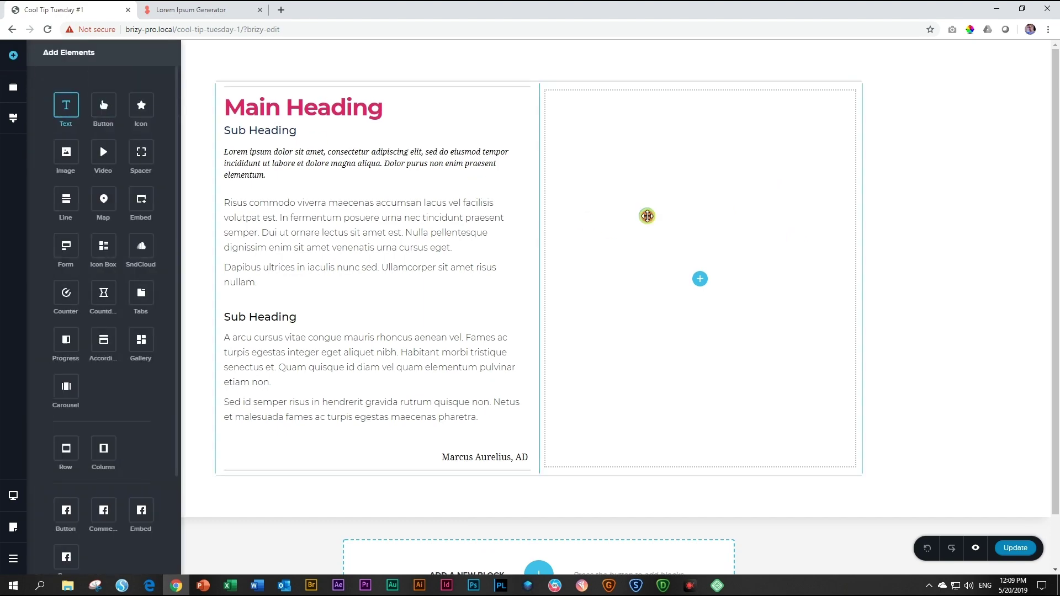
{"action": "left_click_drag", "start_coordinate": [60, 106], "coordinate": [700, 283]}
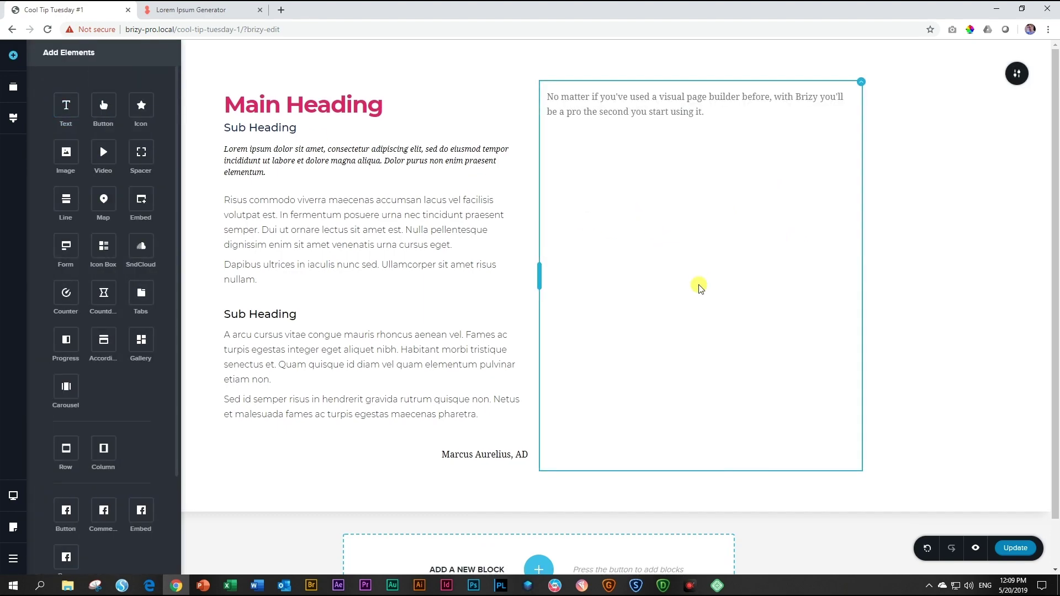
{"action": "left_click", "coordinate": [182, 9]}
{"action": "right_click", "coordinate": [385, 267]}
{"action": "left_click", "coordinate": [405, 274]}
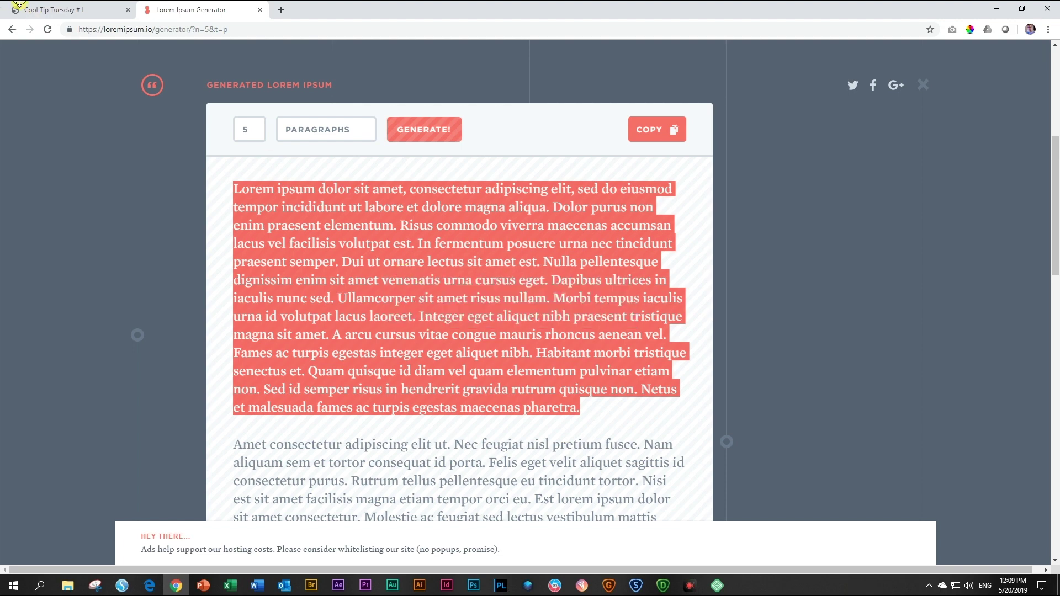
{"action": "left_click", "coordinate": [53, 10]}
{"action": "left_click", "coordinate": [576, 101]}
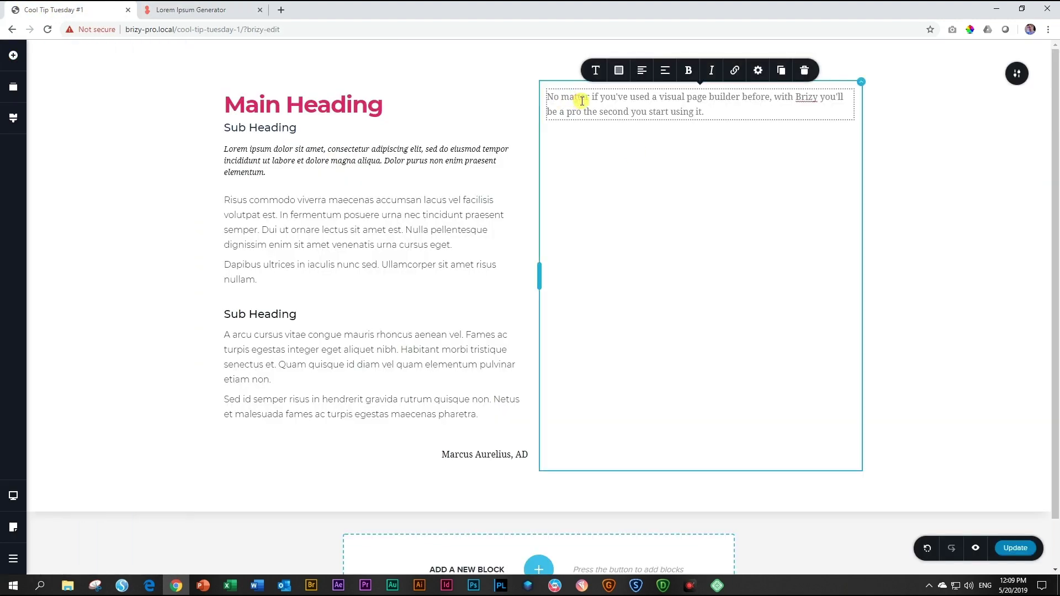
{"action": "triple_click", "coordinate": [582, 101]}
{"action": "key", "text": "ctrl+v"}
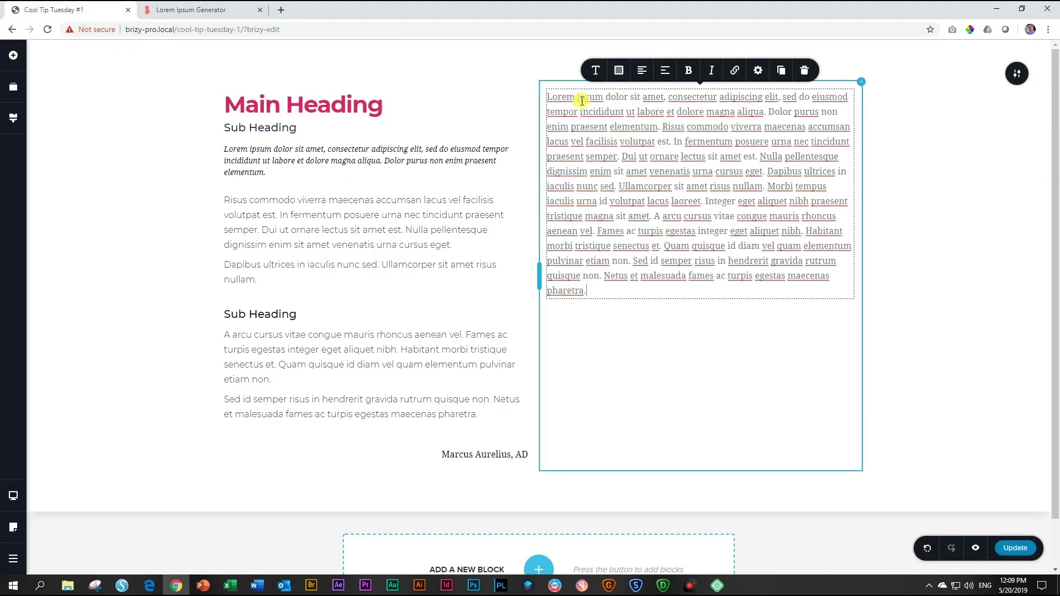
Insert 'Main Heading' and 'Sub Heading' lines above the Lorem text
{"action": "left_click", "coordinate": [547, 94]}
{"action": "type", "text": "Main Heading"}
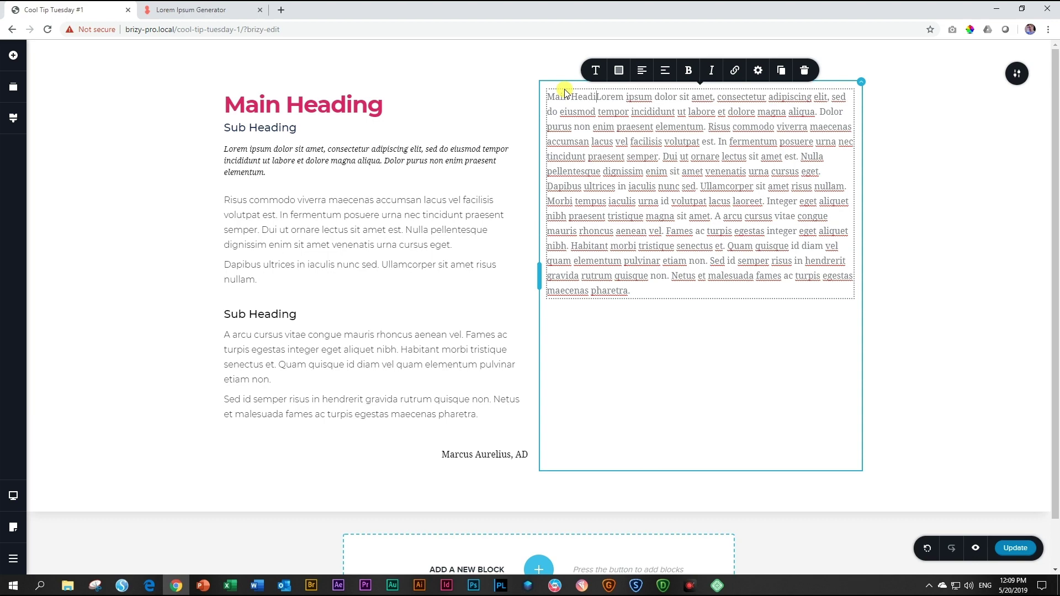
{"action": "key", "text": "Return"}
{"action": "type", "text": "Sub He"}
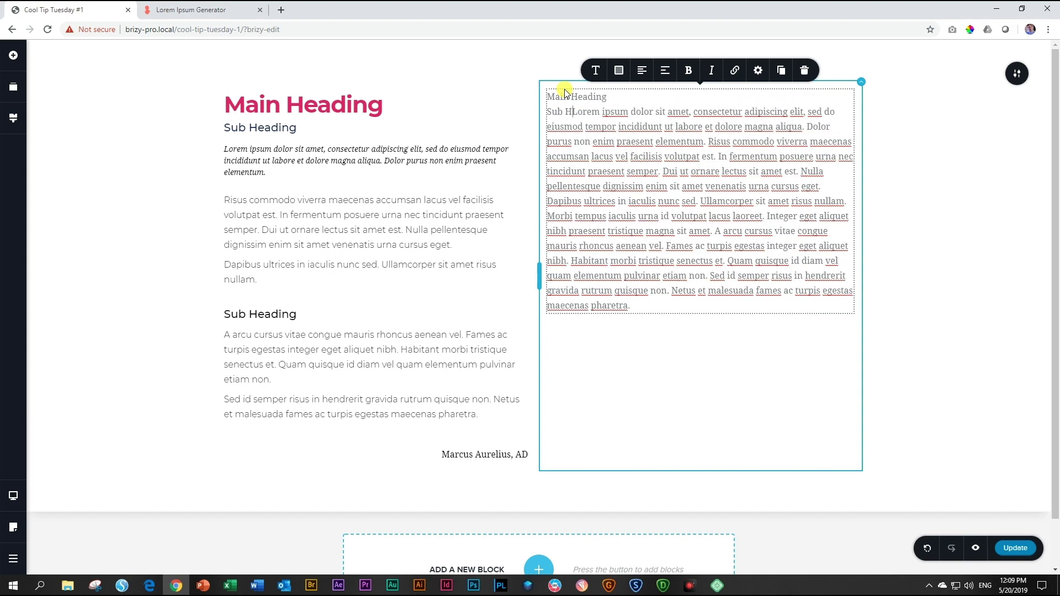
{"action": "type", "text": "ading"}
{"action": "key", "text": "Return"}
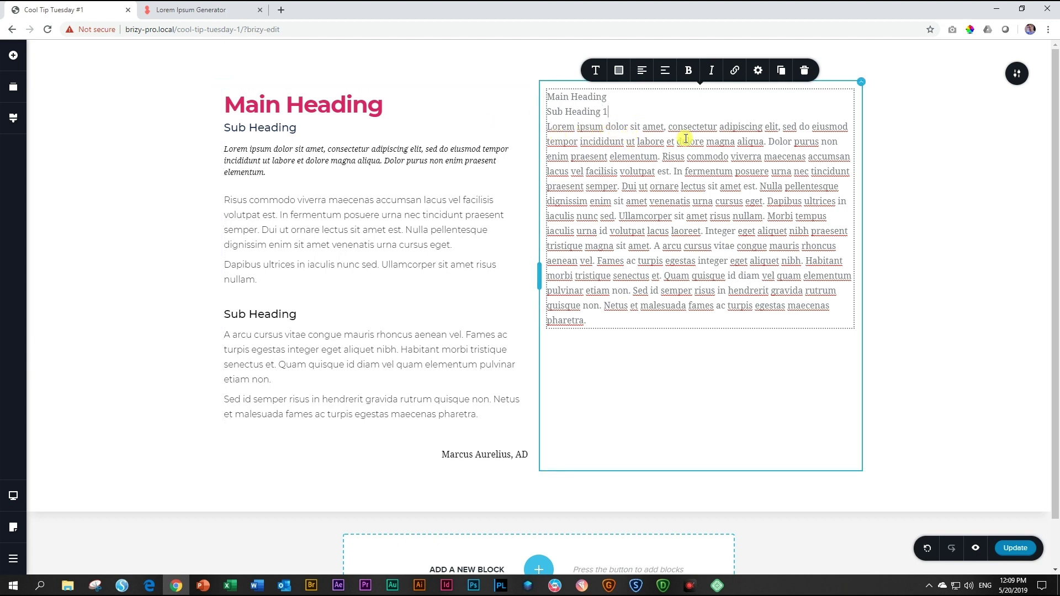
Split the Lorem text into separate paragraphs at elementum, eget, Dapibus ultrices and quisque non
{"action": "left_click", "coordinate": [660, 157]}
{"action": "key", "text": "Return"}
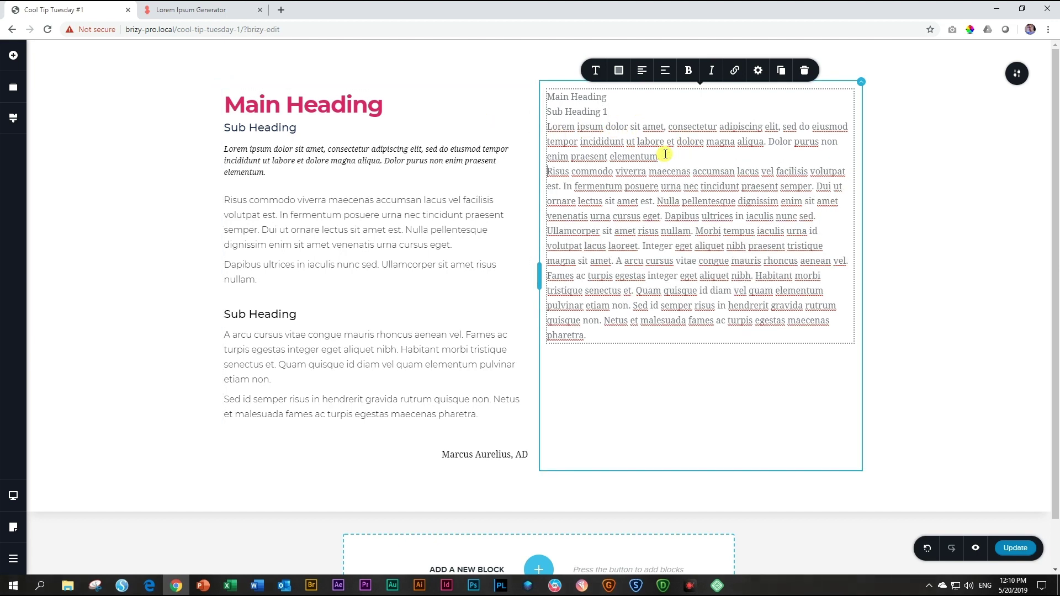
{"action": "left_click", "coordinate": [666, 213]}
{"action": "key", "text": "Return"}
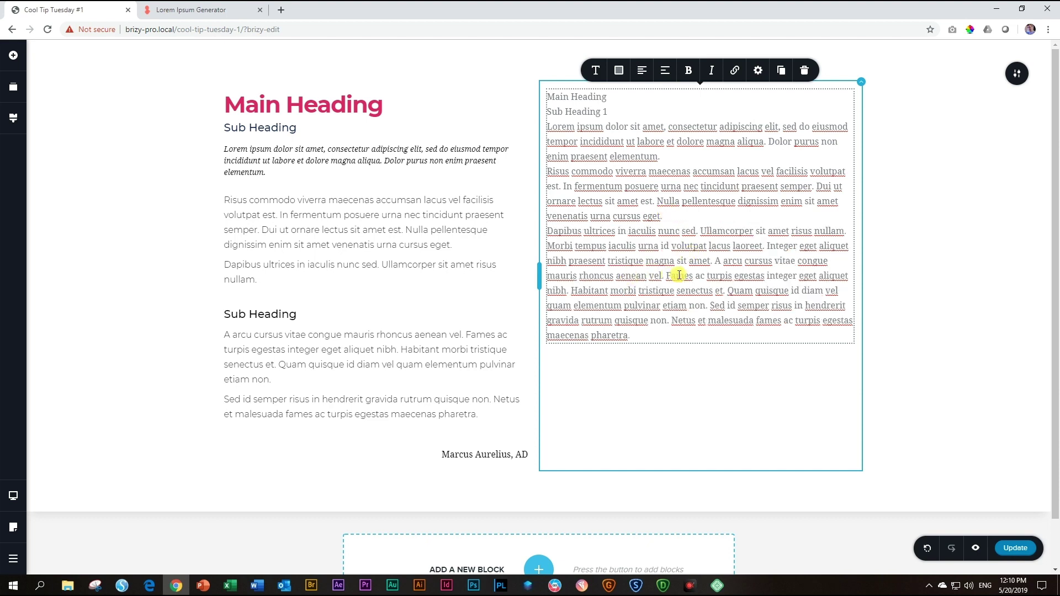
{"action": "key", "text": "Return"}
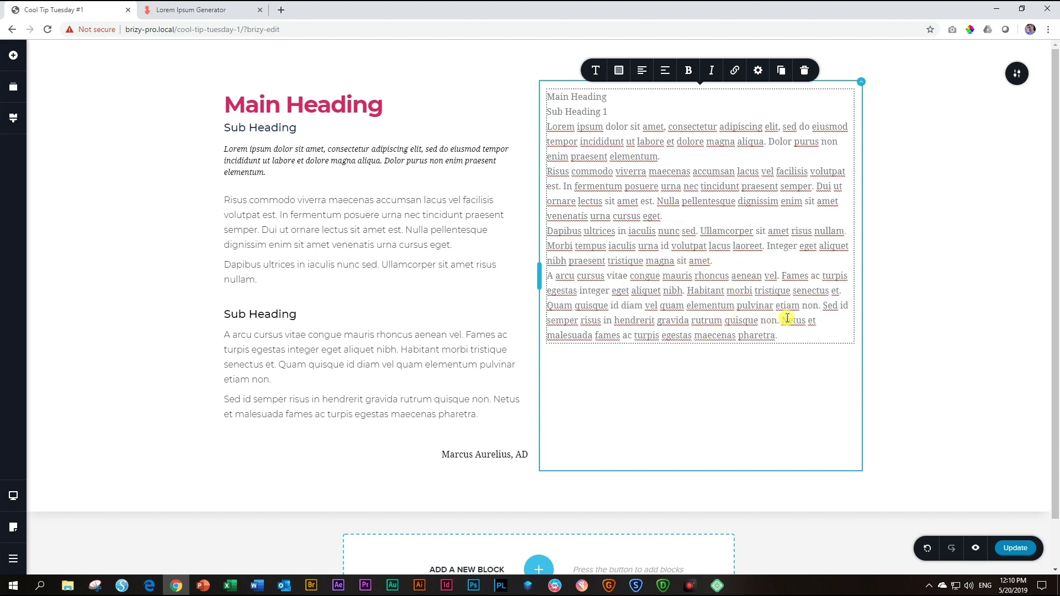
{"action": "left_click", "coordinate": [780, 320]}
{"action": "key", "text": "Return"}
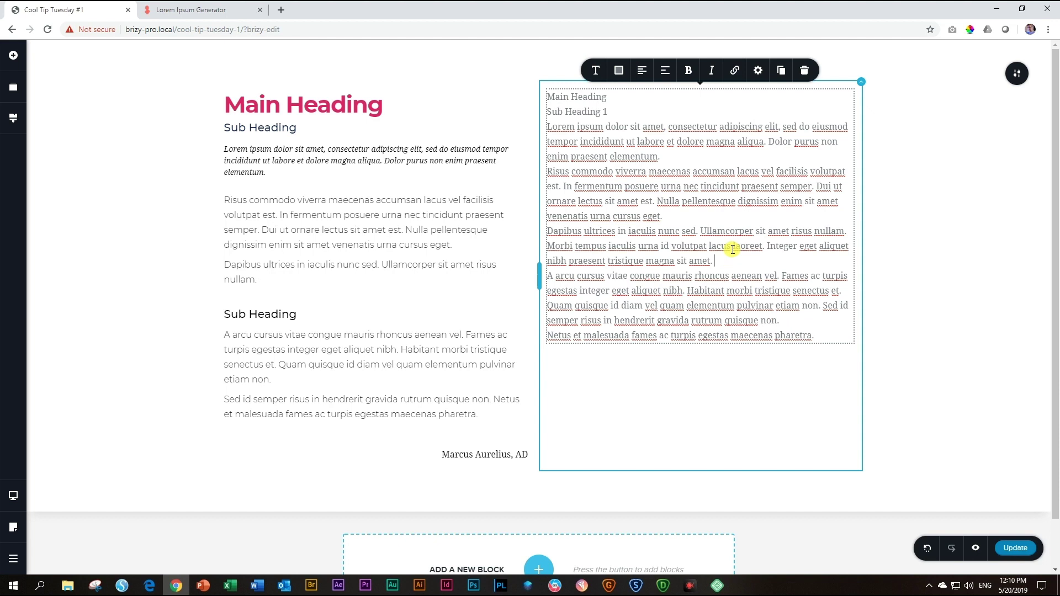
Add a Subheading 2 line and a closing 'Marcus Aurelius, AD' signature line
{"action": "key", "text": "Return"}
{"action": "type", "text": "S"}
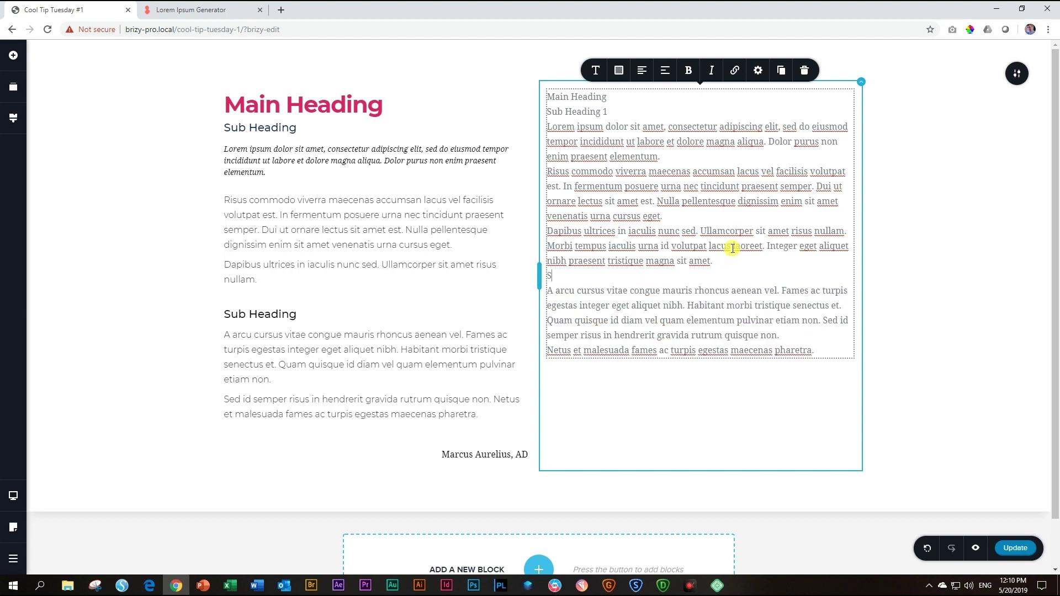
{"action": "type", "text": "ubheading"}
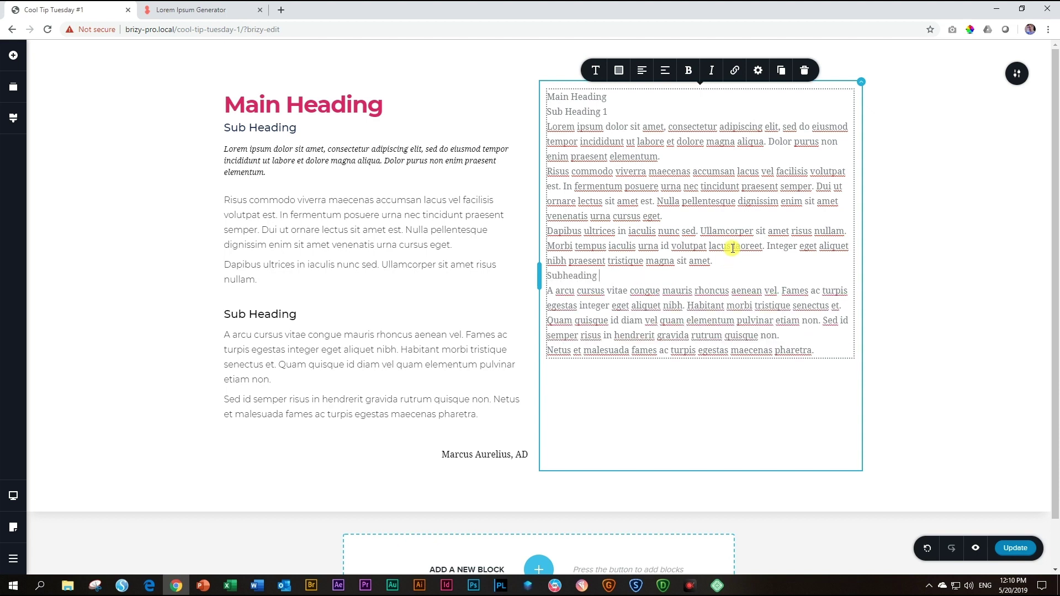
{"action": "type", "text": " 2"}
{"action": "left_click", "coordinate": [833, 349]}
{"action": "key", "text": "Return"}
{"action": "type", "text": "Marcus Aureliusk"}
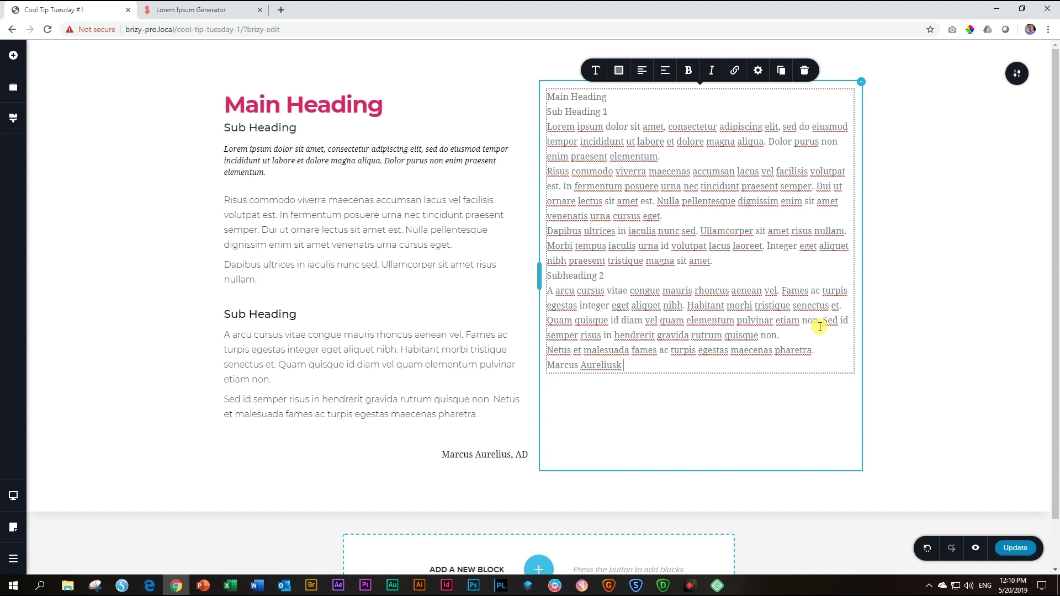
{"action": "key", "text": "BackSpace"}
{"action": "type", "text": ", AD"}
Set the Main Heading line to the Heading 1 text style
{"action": "left_click", "coordinate": [614, 109]}
{"action": "left_click", "coordinate": [681, 151]}
{"action": "left_click", "coordinate": [781, 336]}
{"action": "left_click", "coordinate": [597, 74]}
{"action": "left_click", "coordinate": [665, 120]}
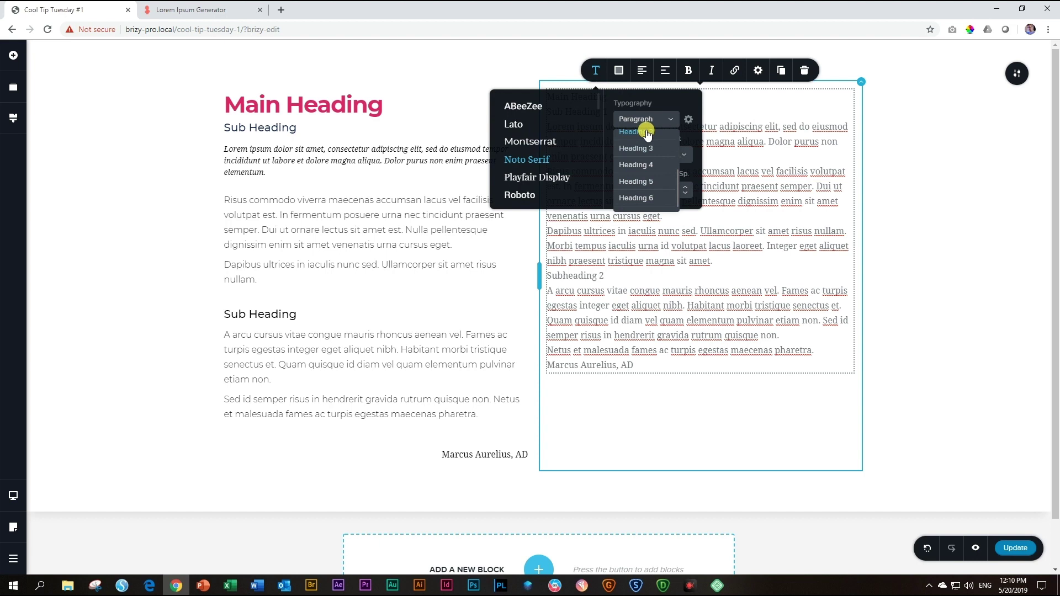
{"action": "left_click", "coordinate": [637, 132]}
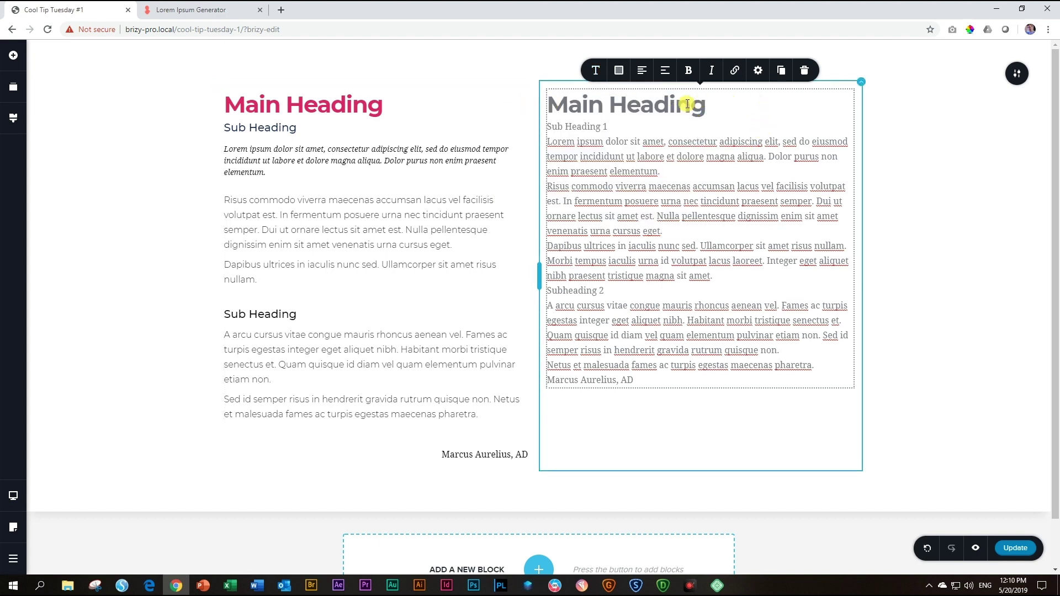
Colour Main Heading pink, #D03A55
{"action": "left_click", "coordinate": [618, 70]}
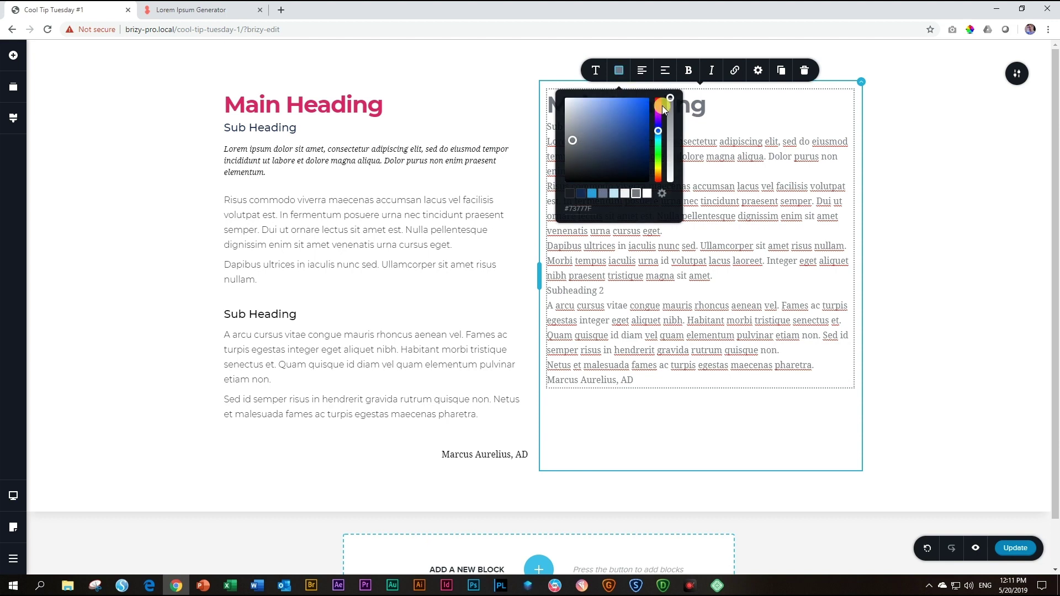
{"action": "left_click", "coordinate": [625, 113]}
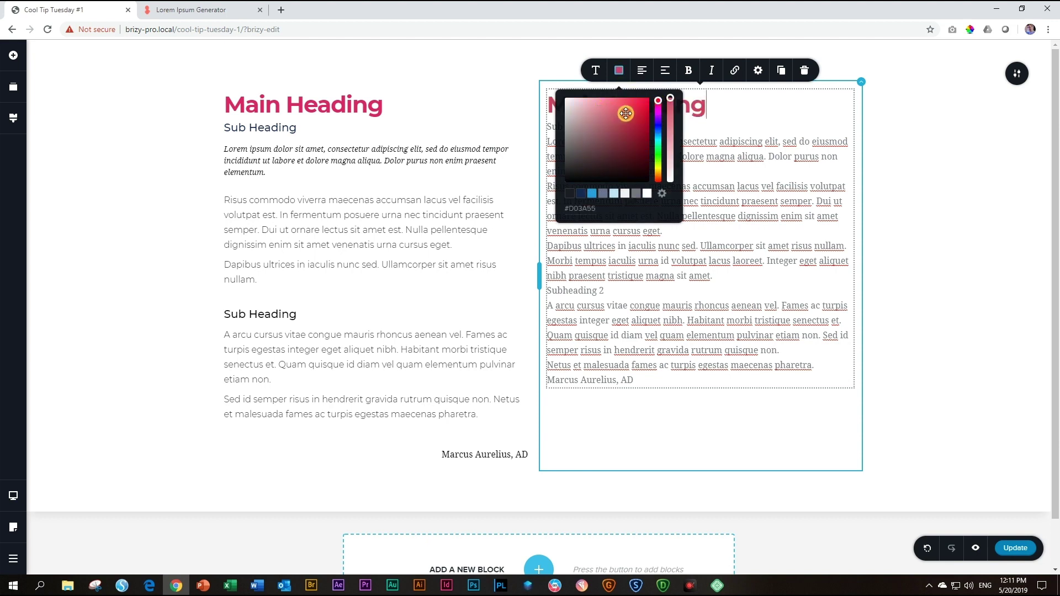
{"action": "left_click", "coordinate": [731, 114]}
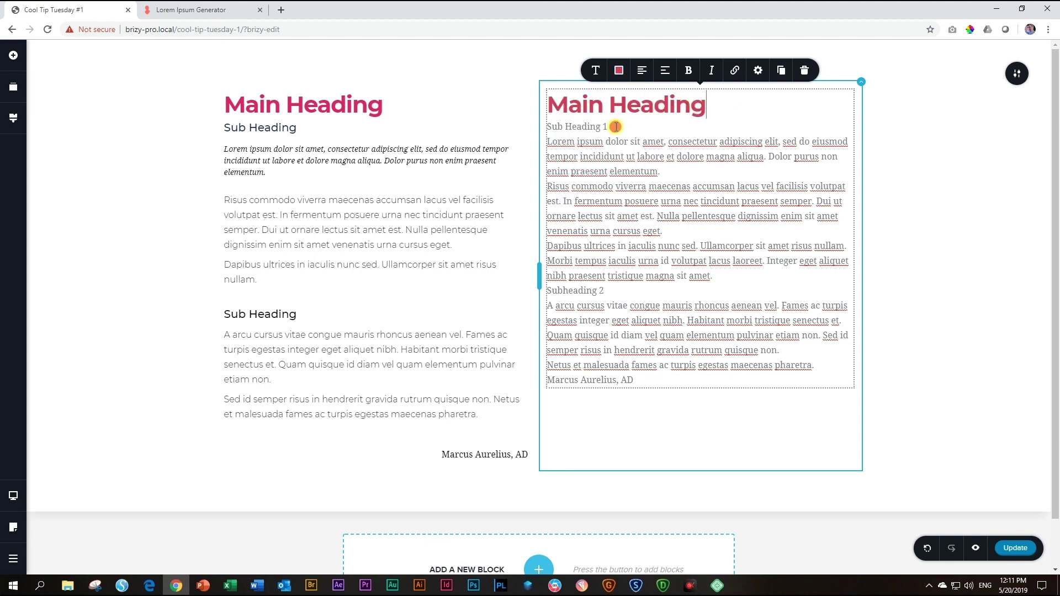
{"action": "left_click", "coordinate": [595, 70]}
Make Sub Heading 1 a black Heading 5
{"action": "left_click", "coordinate": [670, 122]}
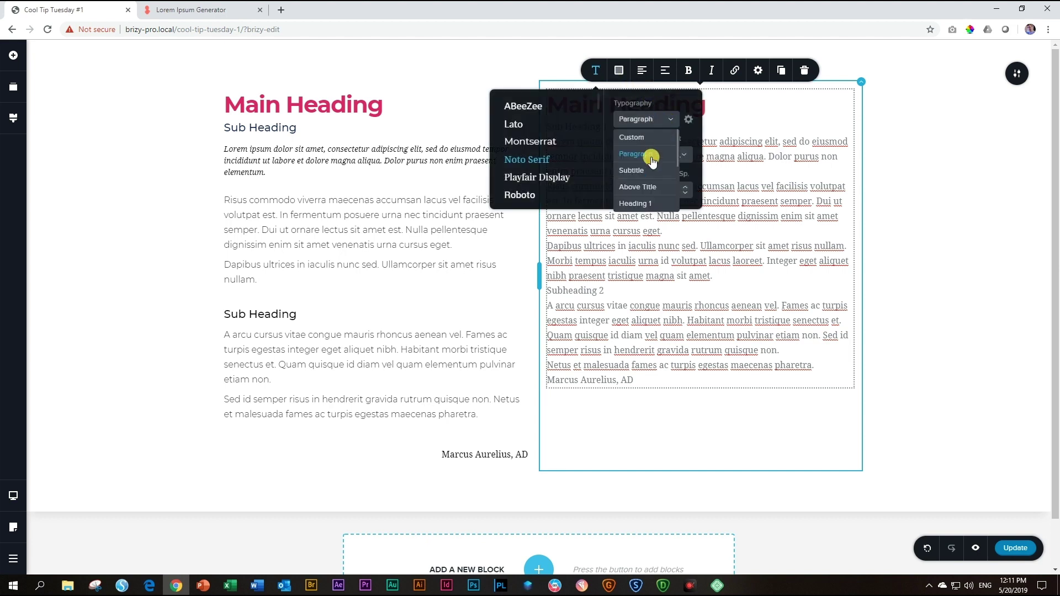
{"action": "left_click", "coordinate": [655, 177]}
{"action": "left_click", "coordinate": [725, 116]}
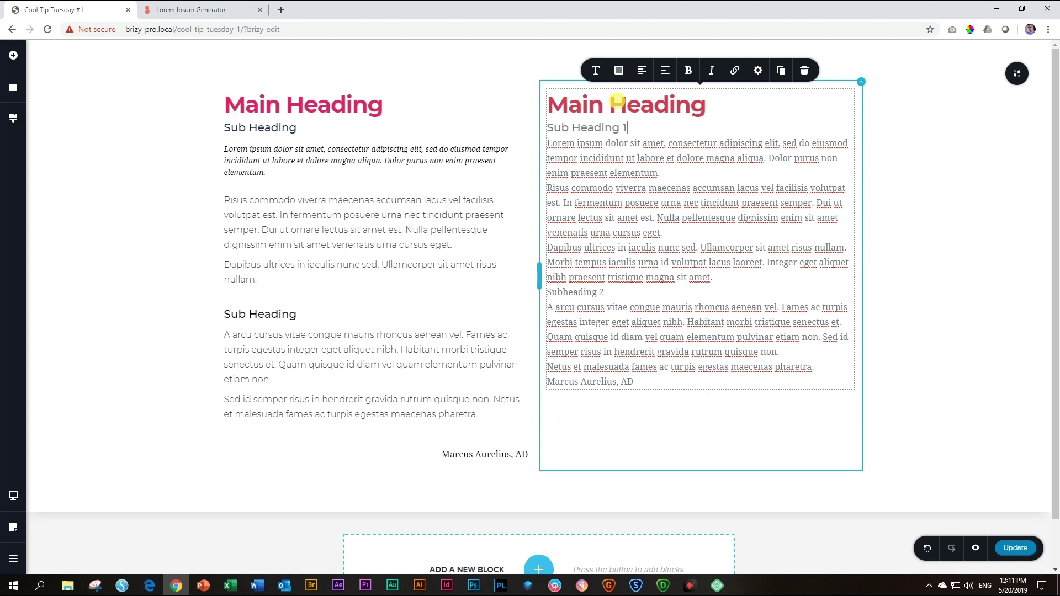
{"action": "left_click", "coordinate": [618, 70]}
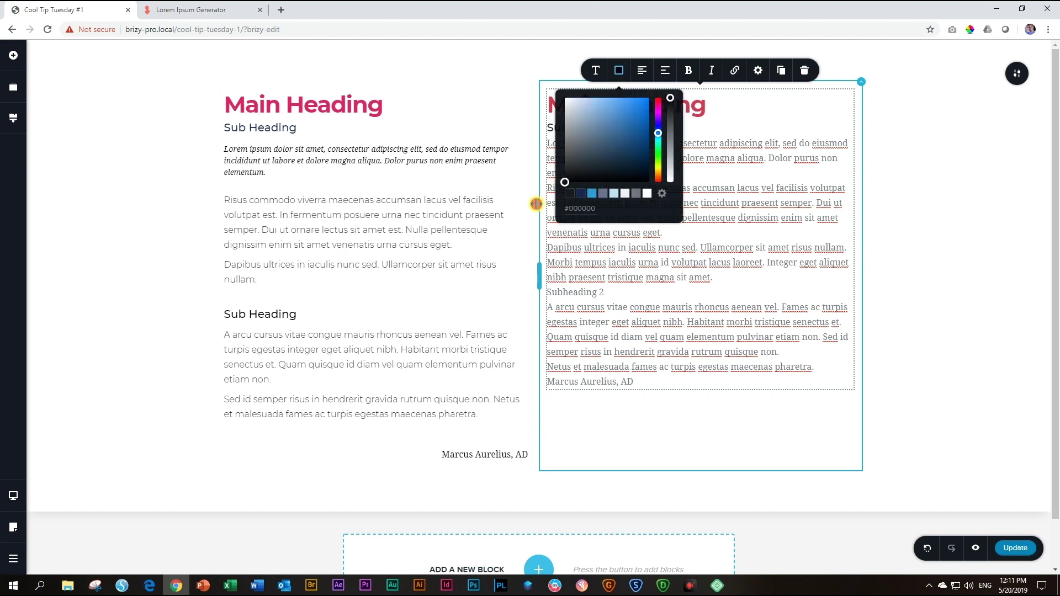
{"action": "left_click", "coordinate": [710, 133]}
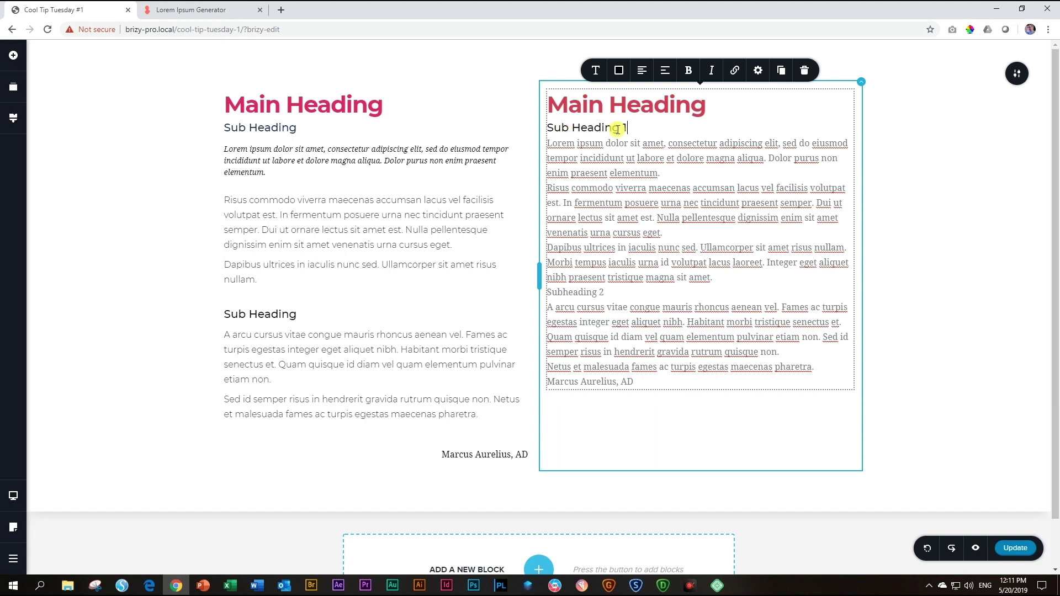
Give Sub Heading 1 a 14 px gap below
{"action": "left_click", "coordinate": [756, 72]}
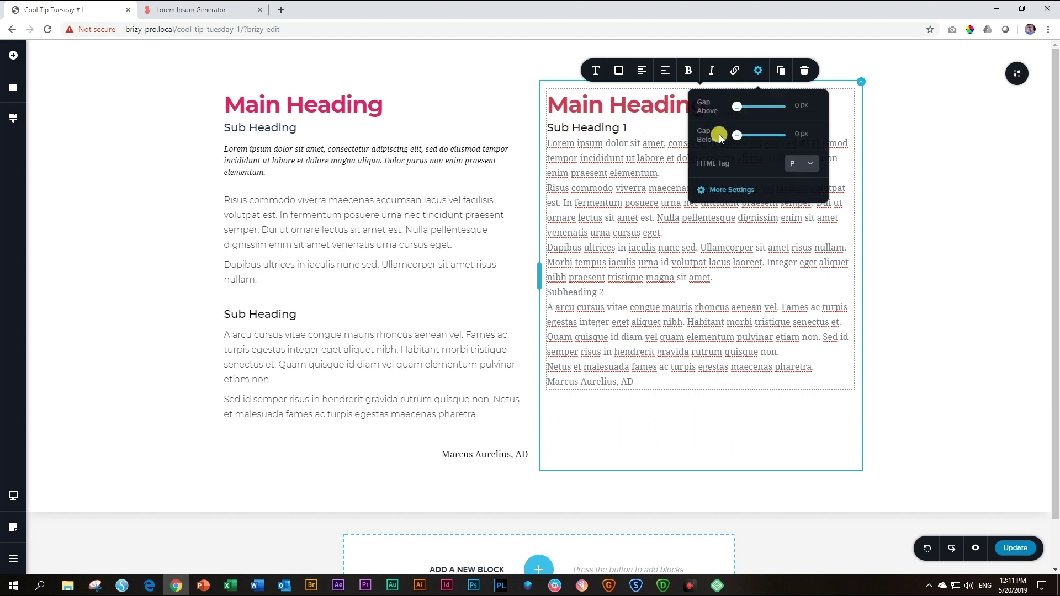
{"action": "left_click_drag", "start_coordinate": [737, 137], "coordinate": [742, 137]}
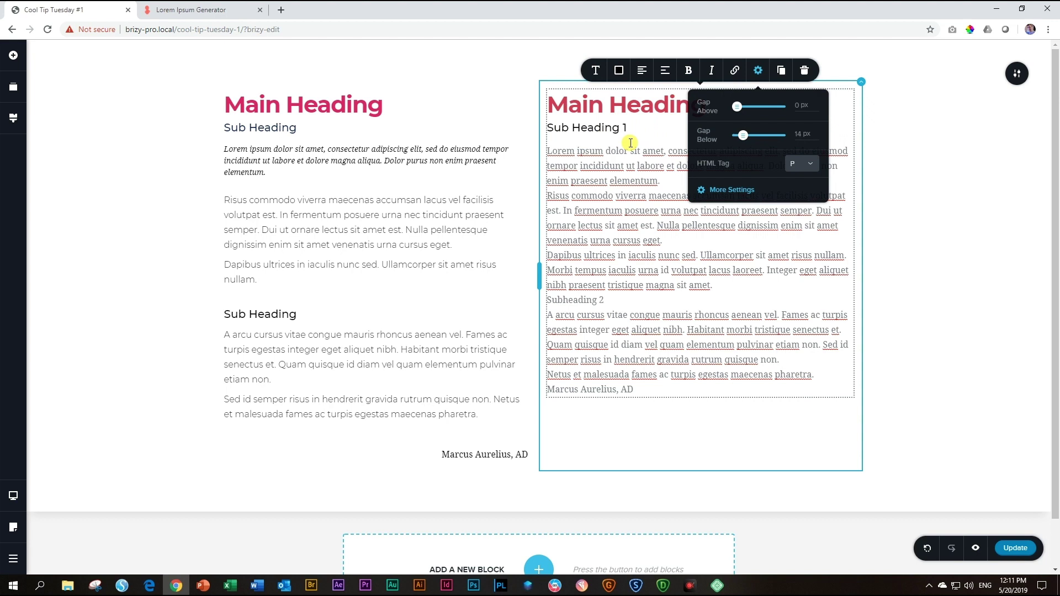
{"action": "left_click", "coordinate": [616, 300]}
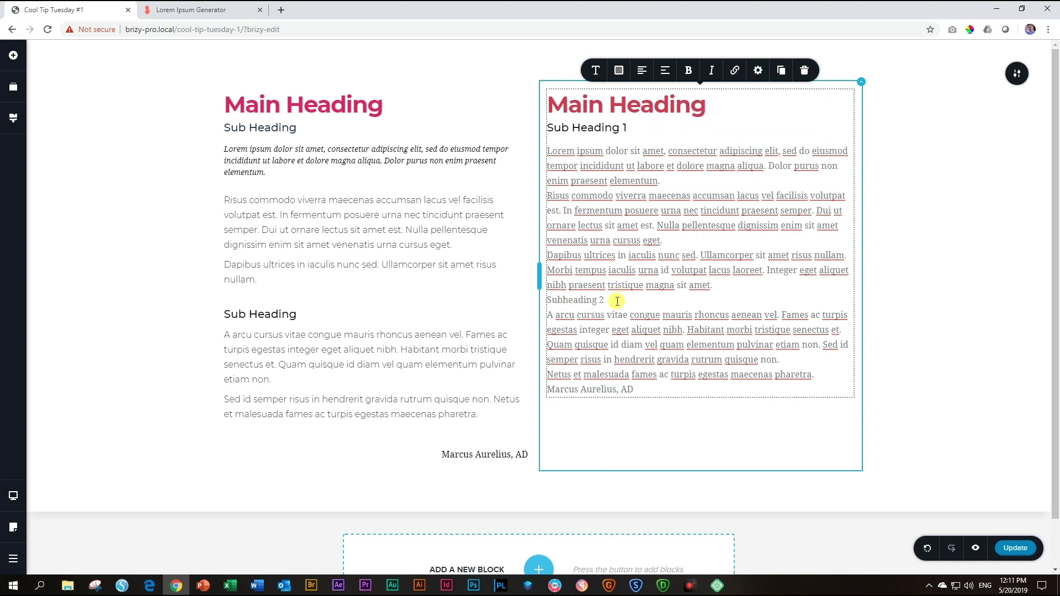
{"action": "left_click", "coordinate": [595, 70]}
Make Subheading 2 a Heading 5 coloured black (#000000)
{"action": "left_click", "coordinate": [660, 120]}
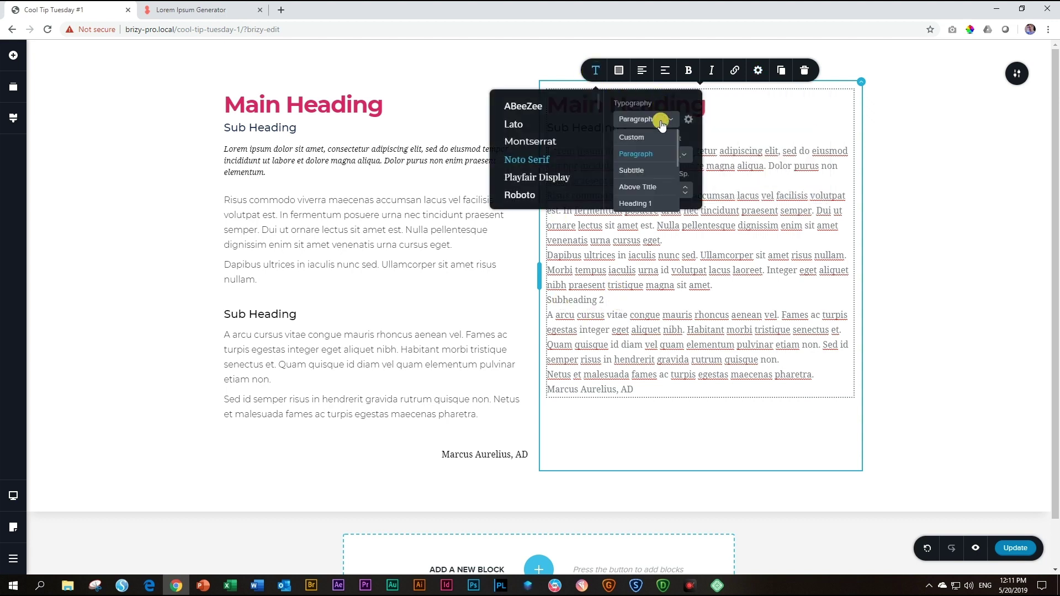
{"action": "scroll", "coordinate": [645, 172], "scroll_direction": "down", "scroll_amount": 2}
{"action": "scroll", "coordinate": [653, 185], "scroll_direction": "down", "scroll_amount": 2}
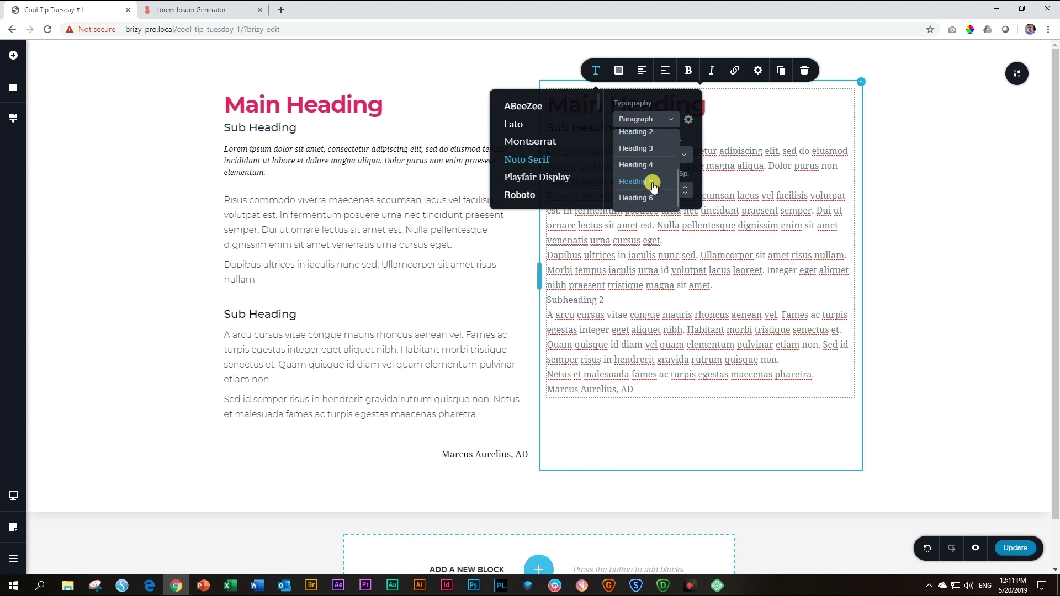
{"action": "left_click", "coordinate": [652, 182]}
{"action": "left_click", "coordinate": [618, 71]}
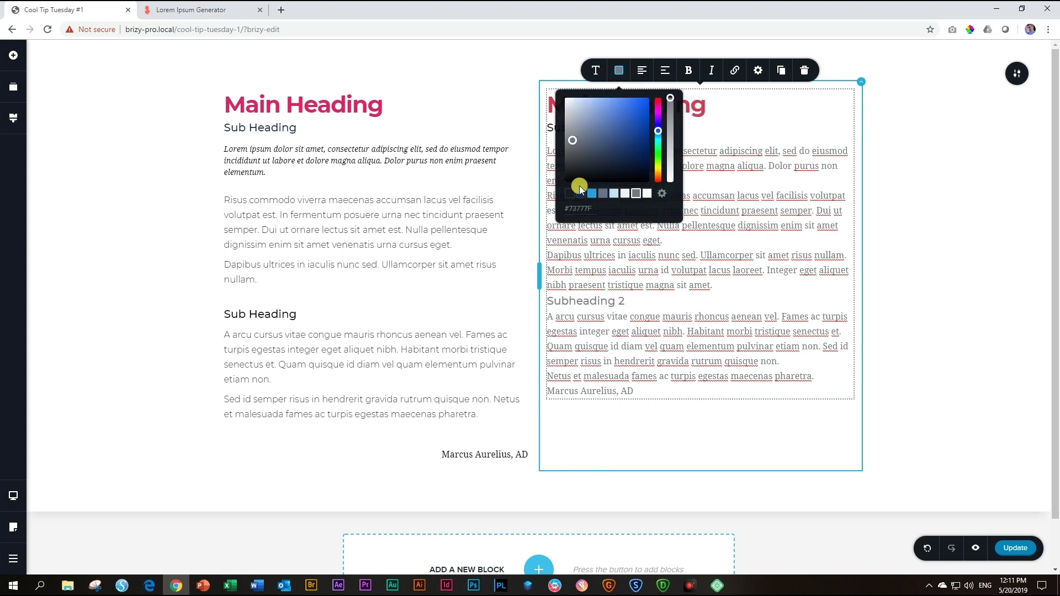
{"action": "left_click", "coordinate": [565, 181]}
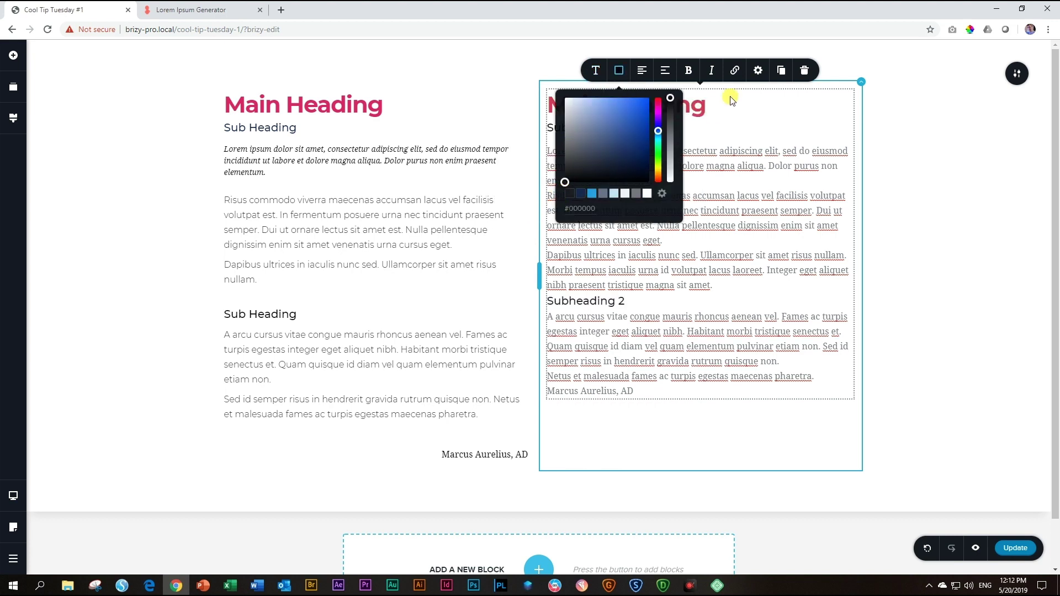
Increase the gap below Subheading 2
{"action": "left_click", "coordinate": [756, 71]}
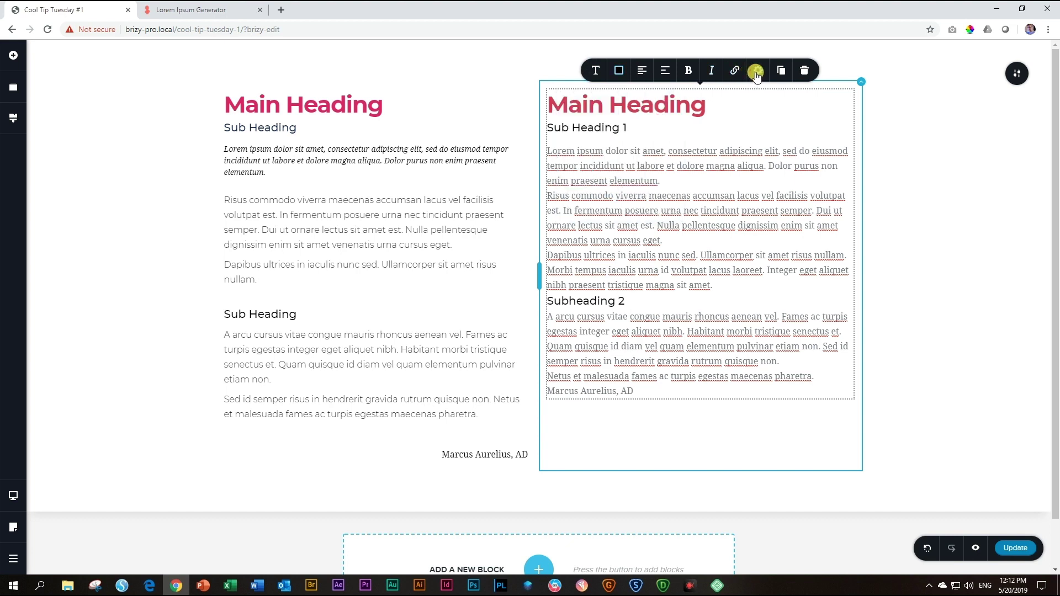
{"action": "double_click", "coordinate": [799, 133]}
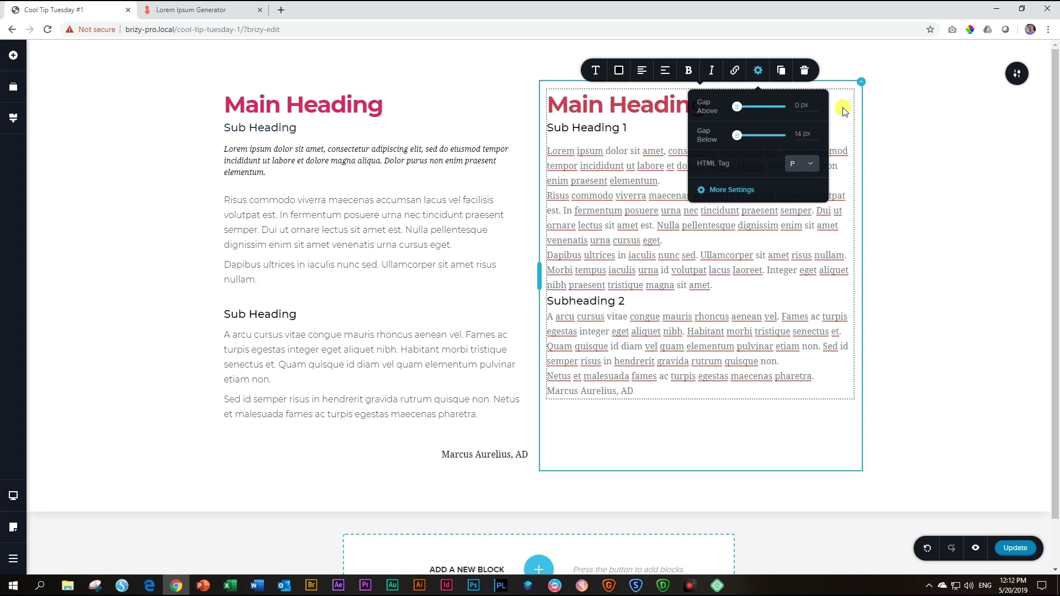
{"action": "left_click", "coordinate": [663, 181]}
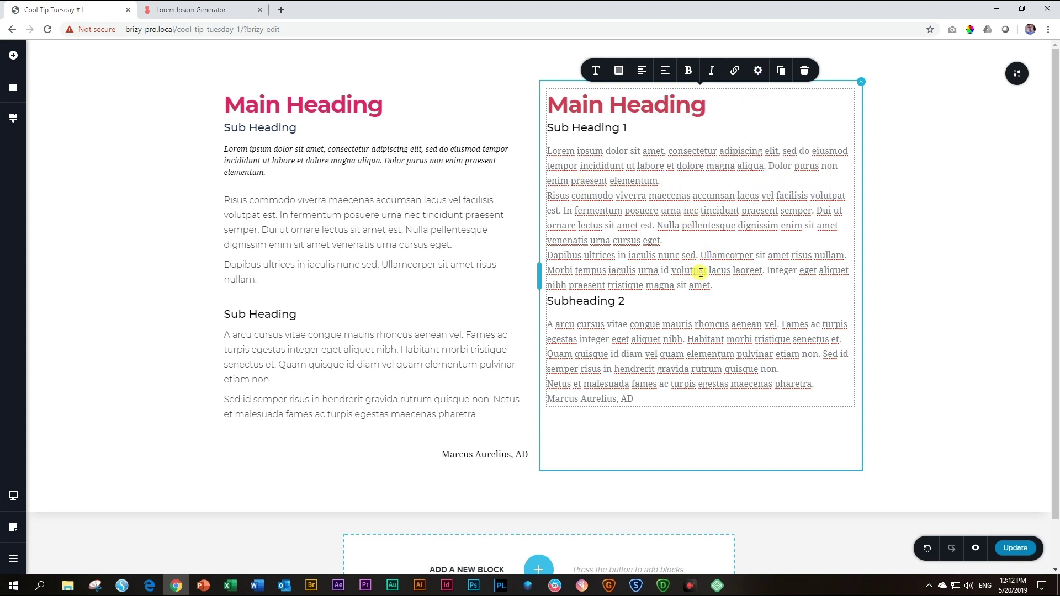
Switch both paragraph groups and the signature to a light sans-serif font
{"action": "left_click_drag", "start_coordinate": [712, 285], "coordinate": [541, 154]}
{"action": "left_click", "coordinate": [591, 77]}
{"action": "left_click", "coordinate": [533, 145]}
{"action": "left_click", "coordinate": [758, 369]}
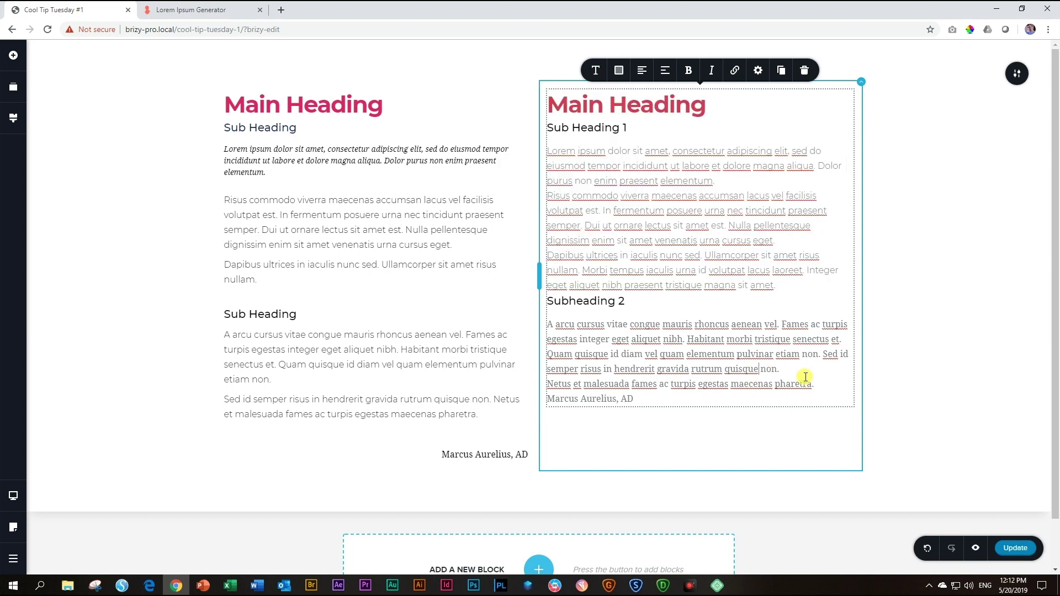
{"action": "left_click_drag", "start_coordinate": [634, 399], "coordinate": [541, 324]}
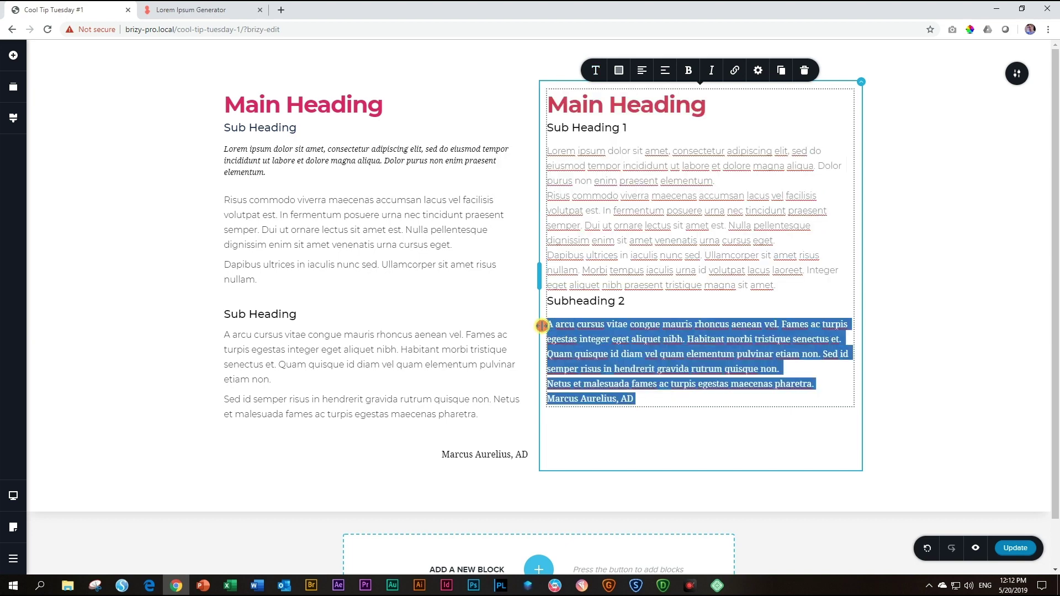
{"action": "left_click", "coordinate": [593, 78]}
{"action": "left_click", "coordinate": [524, 145]}
{"action": "left_click", "coordinate": [720, 241]}
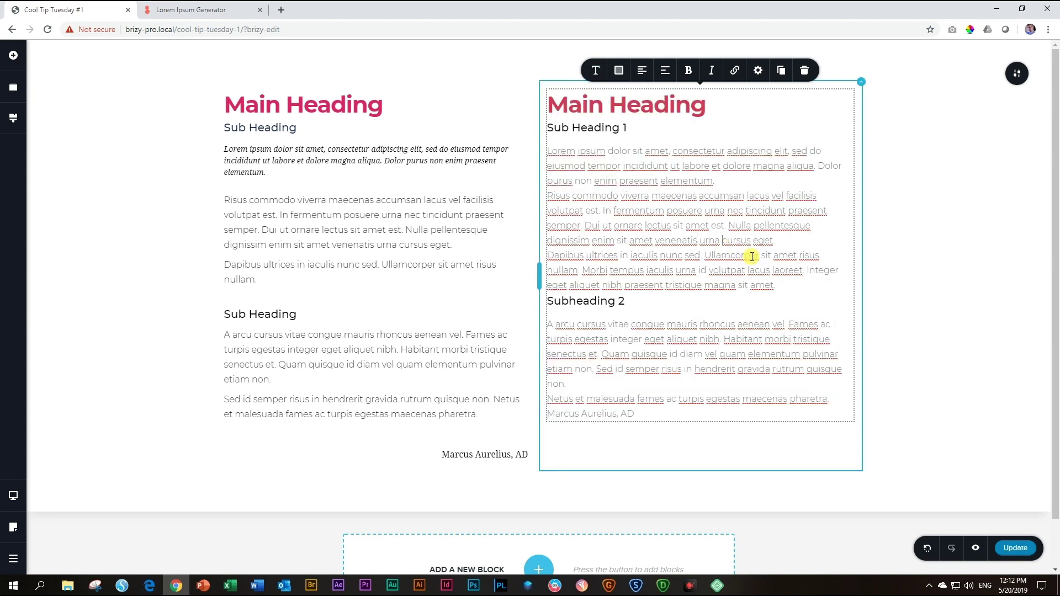
Add gap below the paragraphs under Sub Heading 1 and under Subheading 2
{"action": "left_click_drag", "start_coordinate": [784, 287], "coordinate": [546, 152]}
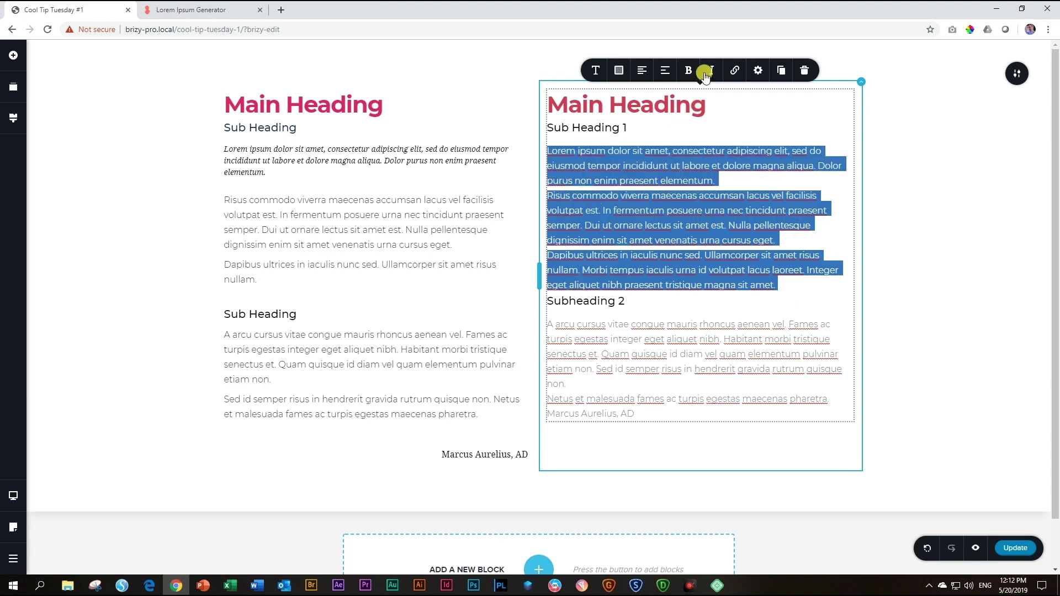
{"action": "left_click", "coordinate": [758, 70]}
{"action": "left_click_drag", "start_coordinate": [736, 134], "coordinate": [740, 135]}
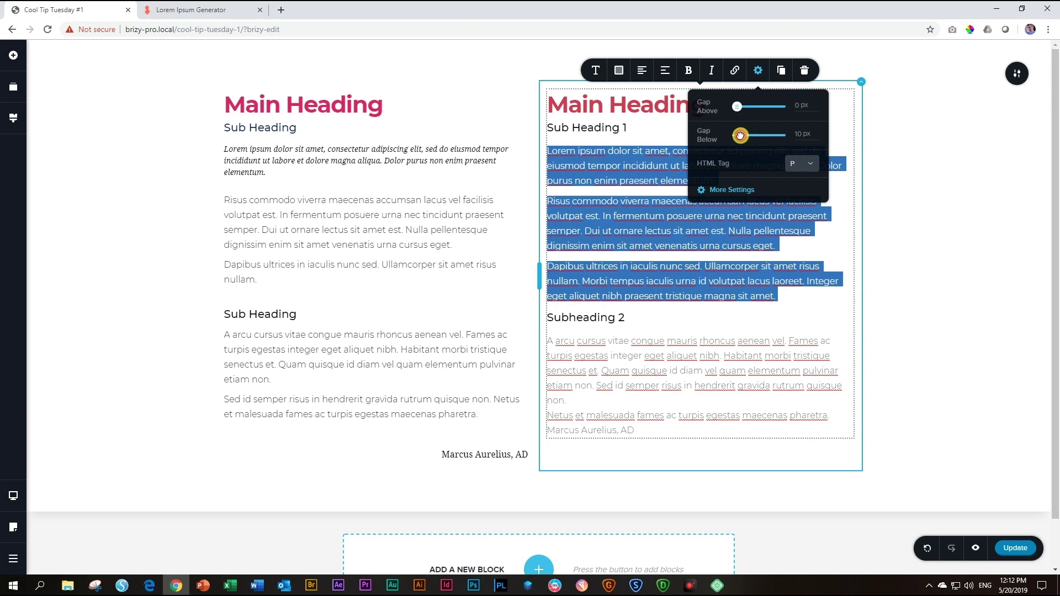
{"action": "left_click", "coordinate": [641, 421]}
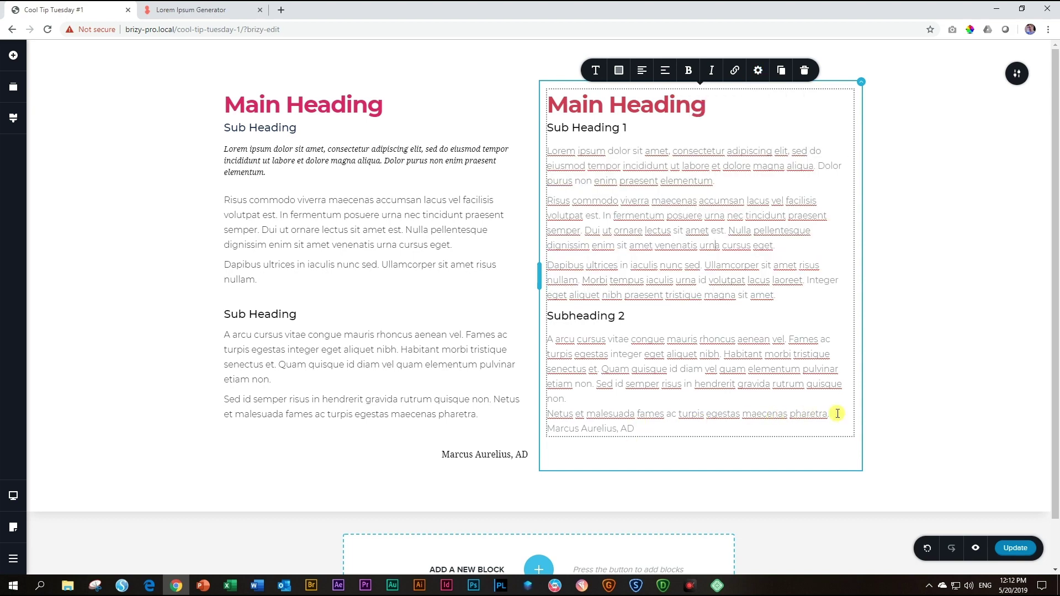
{"action": "mouse_move", "coordinate": [833, 414]}
{"action": "left_mouse_down"}
{"action": "mouse_move", "coordinate": [579, 371]}
{"action": "mouse_move", "coordinate": [545, 342]}
{"action": "left_mouse_up"}
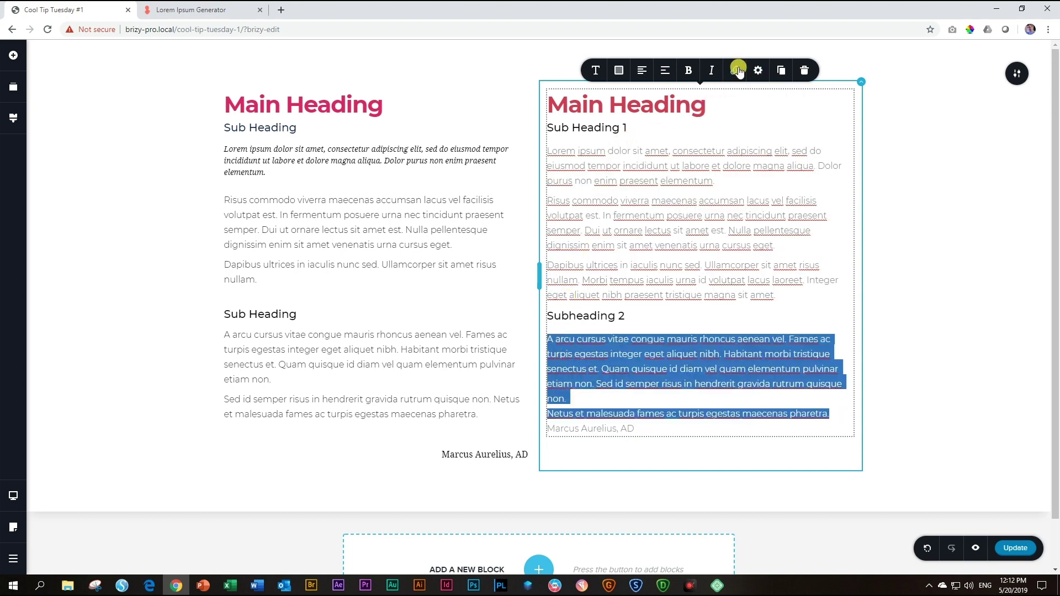
{"action": "left_click", "coordinate": [757, 70]}
{"action": "left_click_drag", "start_coordinate": [735, 138], "coordinate": [741, 135]}
Give the 'Marcus Aurelius, AD' signature about 25 px of gap above
{"action": "scroll", "coordinate": [614, 236], "scroll_direction": "down", "scroll_amount": 1}
{"action": "left_click", "coordinate": [640, 391]}
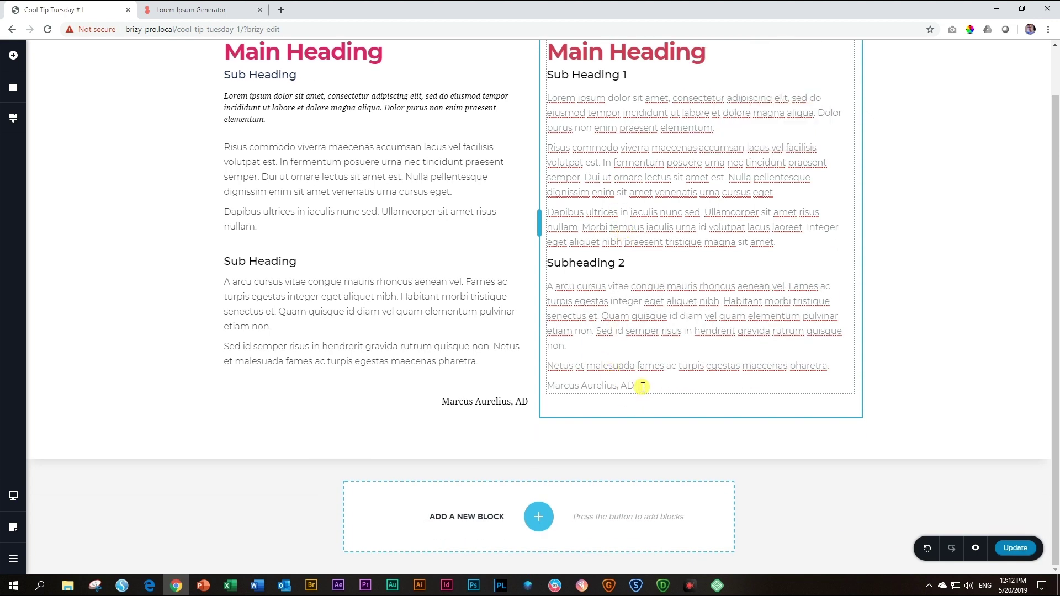
{"action": "left_click_drag", "start_coordinate": [638, 386], "coordinate": [517, 387]}
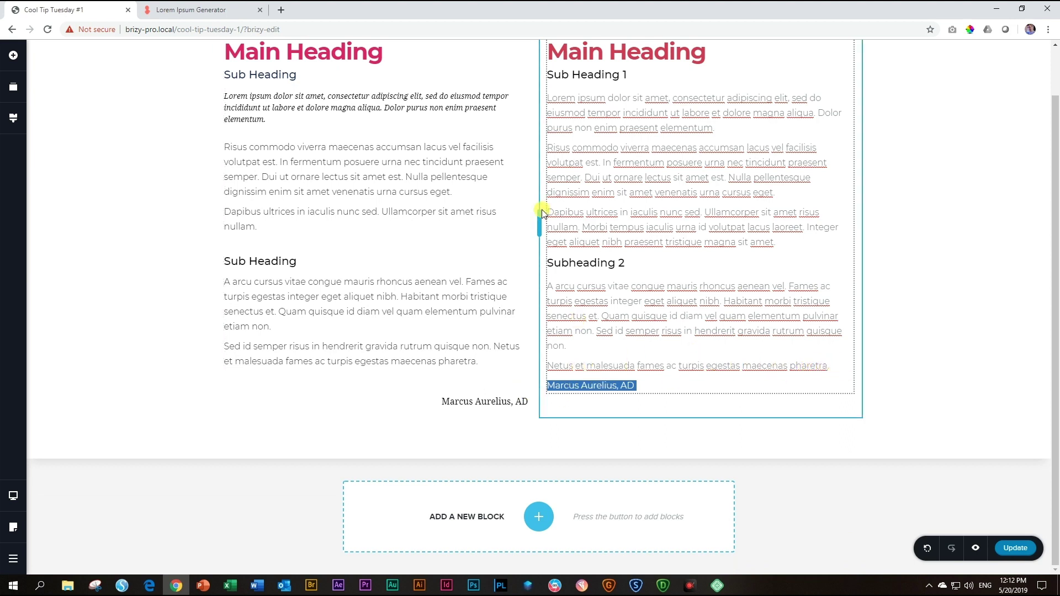
{"action": "scroll", "coordinate": [613, 348], "scroll_direction": "up", "scroll_amount": 1}
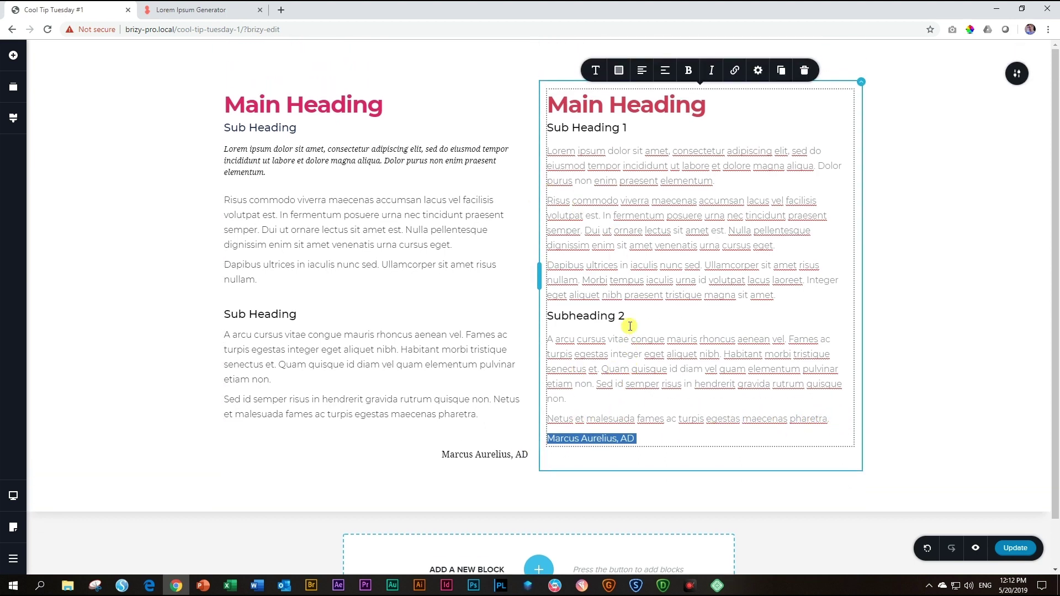
{"action": "left_click", "coordinate": [755, 72]}
{"action": "left_click_drag", "start_coordinate": [741, 107], "coordinate": [749, 106]}
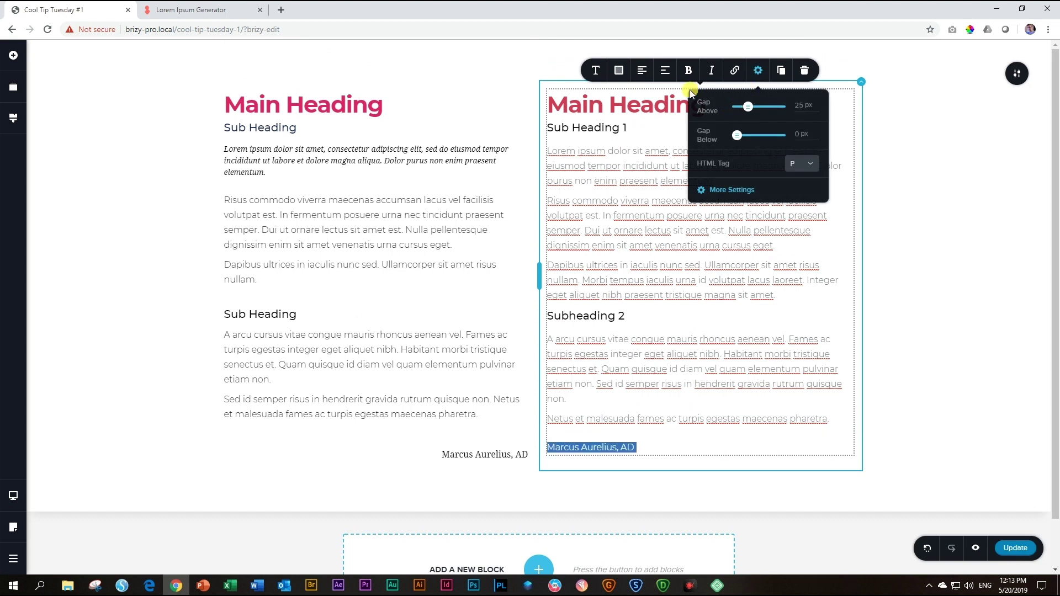
Right-align the signature and make it bold and italic
{"action": "left_click", "coordinate": [643, 71]}
{"action": "left_click", "coordinate": [642, 71]}
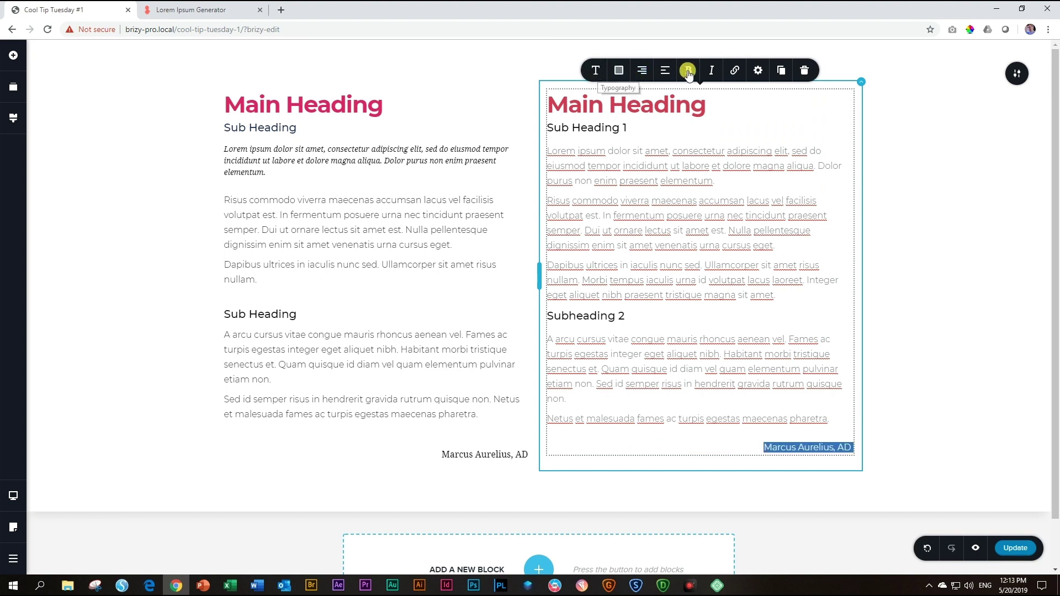
{"action": "left_click", "coordinate": [713, 71]}
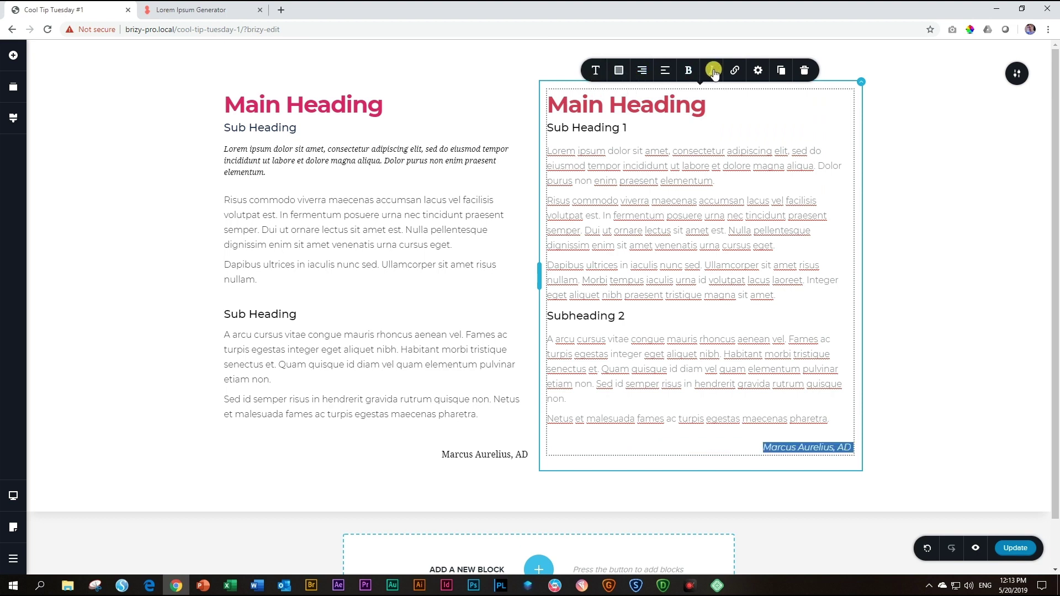
{"action": "left_click", "coordinate": [688, 70]}
{"action": "left_click", "coordinate": [748, 274]}
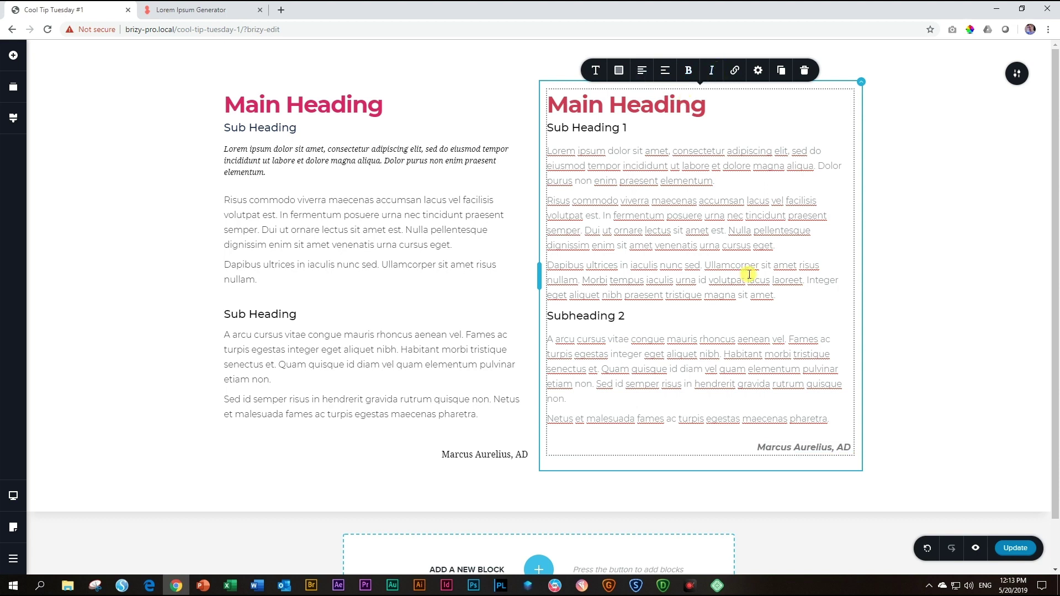
{"action": "left_click", "coordinate": [700, 295]}
Raise the gap above Subheading 2 to about 23 px and save the page with Update
{"action": "left_click", "coordinate": [758, 70]}
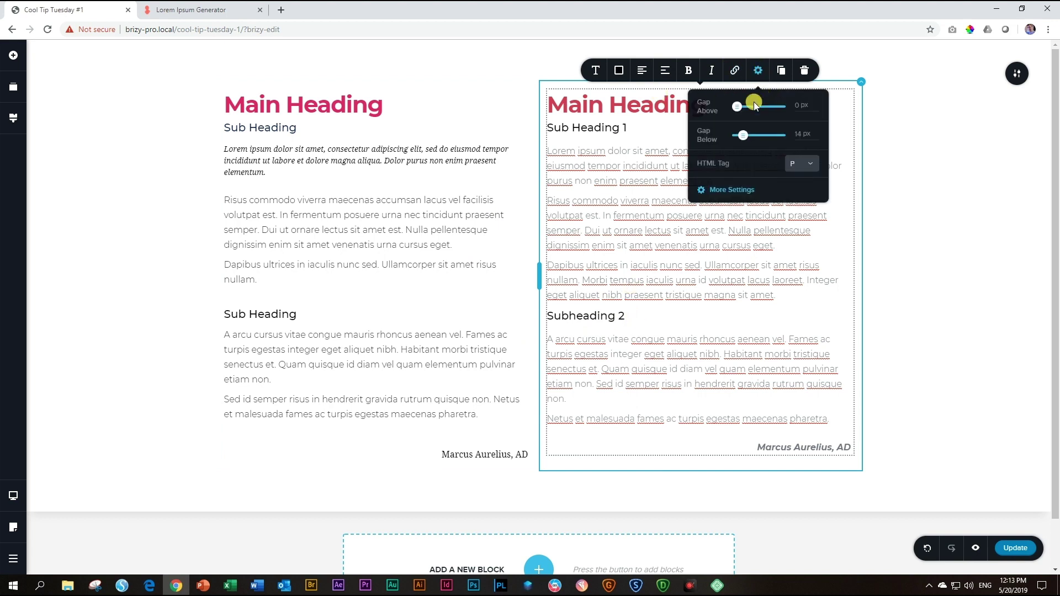
{"action": "left_click_drag", "start_coordinate": [739, 106], "coordinate": [743, 107]}
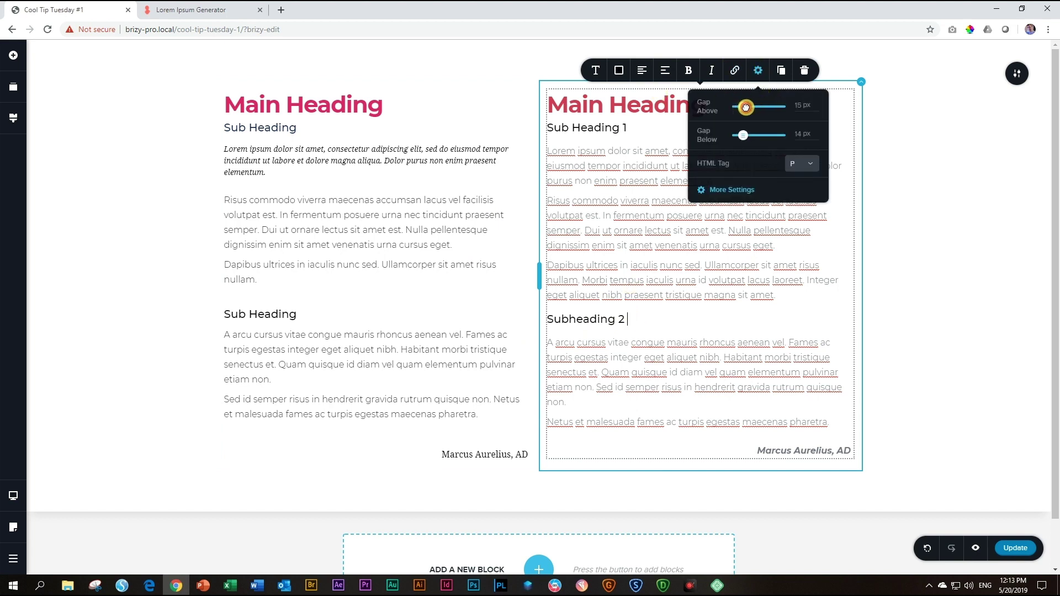
{"action": "left_click", "coordinate": [607, 259]}
{"action": "left_click", "coordinate": [1009, 549]}
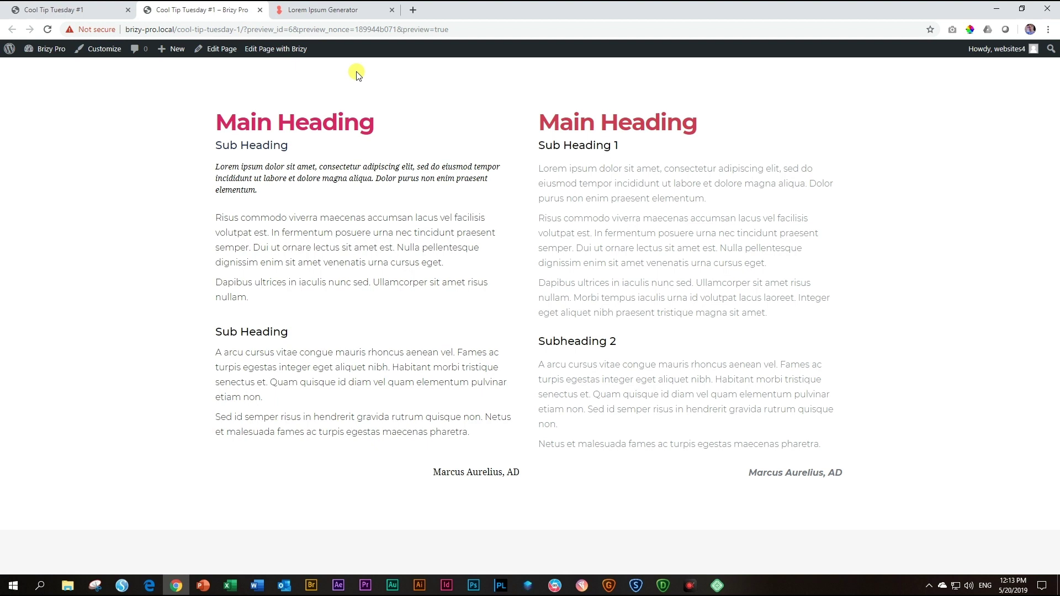
{"action": "left_click", "coordinate": [92, 11]}
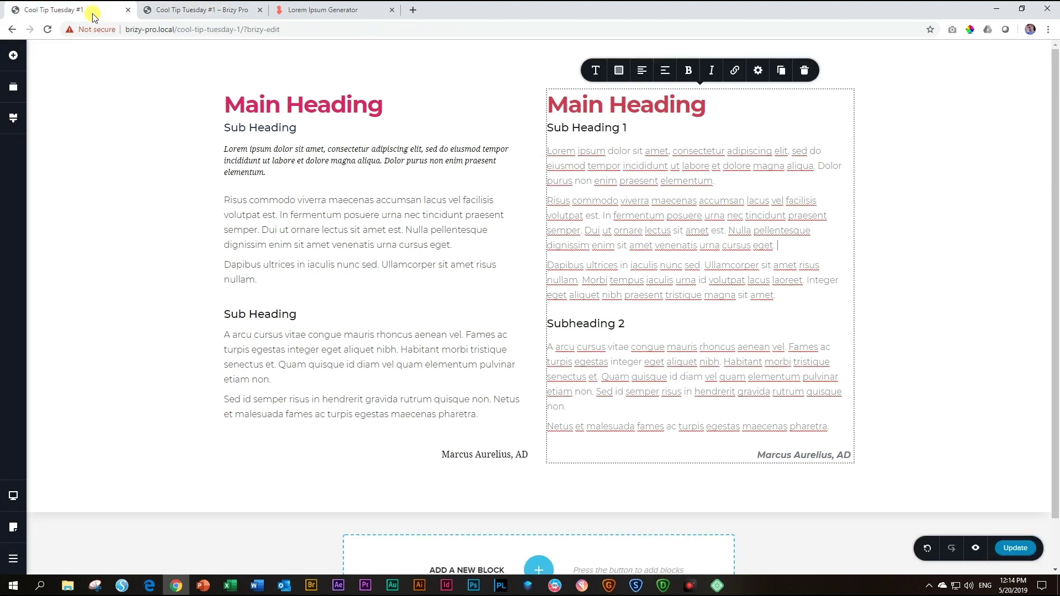
{"action": "mouse_move", "coordinate": [700, 273]}
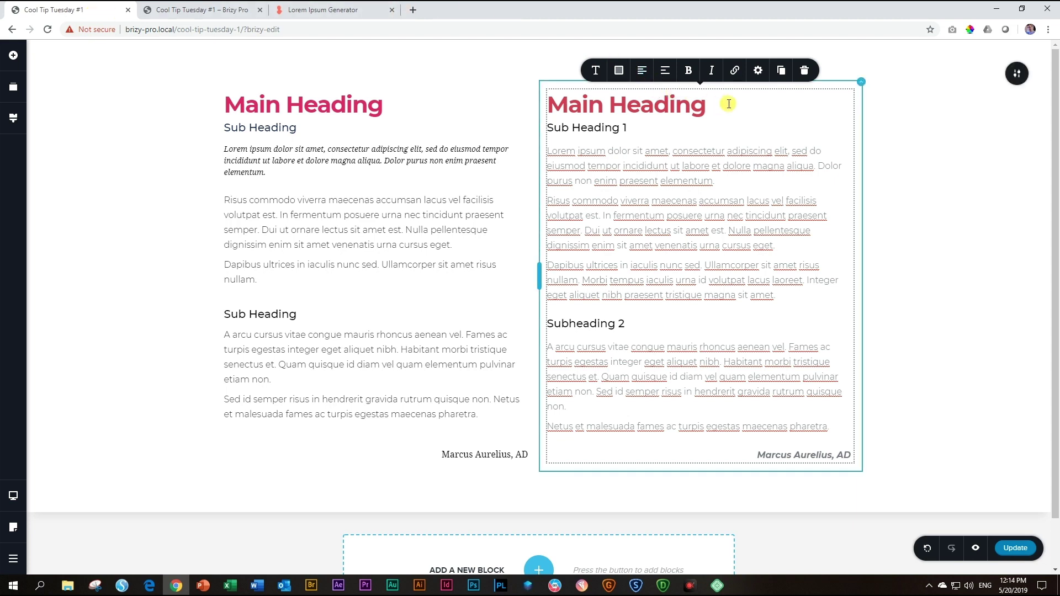
{"action": "left_click", "coordinate": [758, 71]}
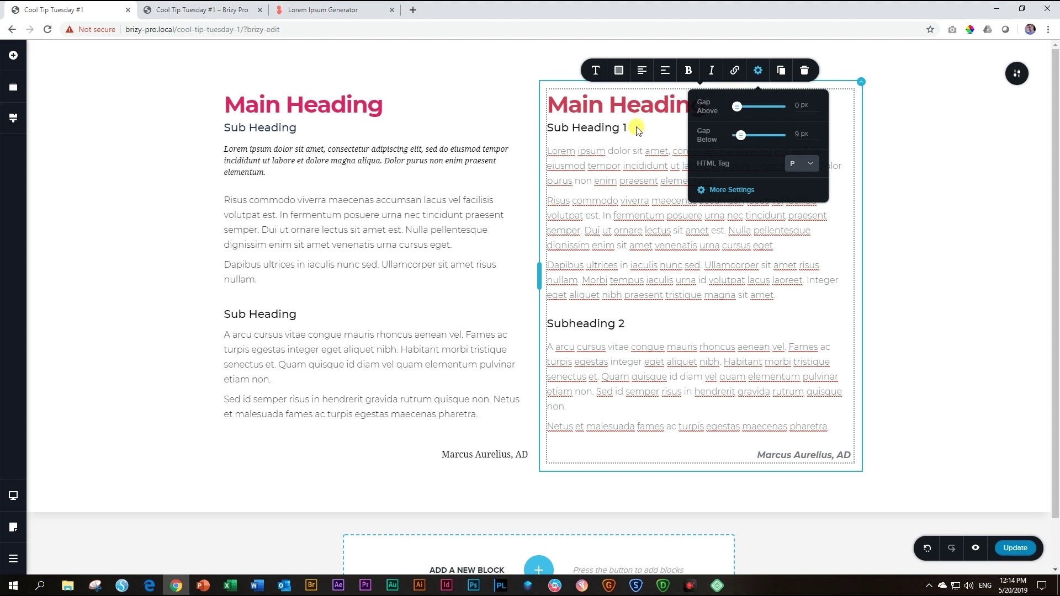
{"action": "left_click", "coordinate": [634, 126]}
{"action": "left_click", "coordinate": [715, 106]}
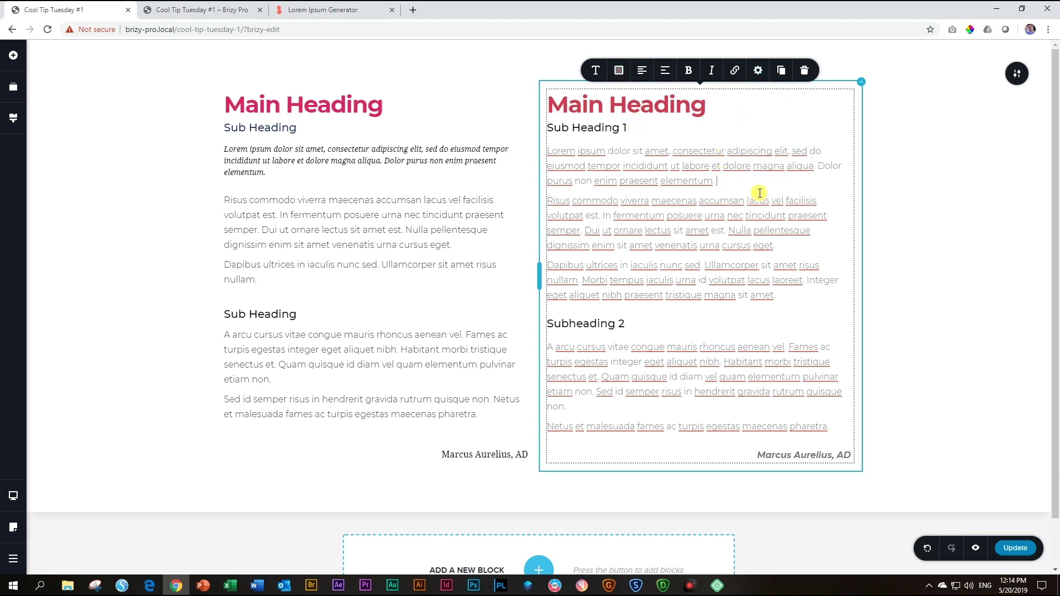